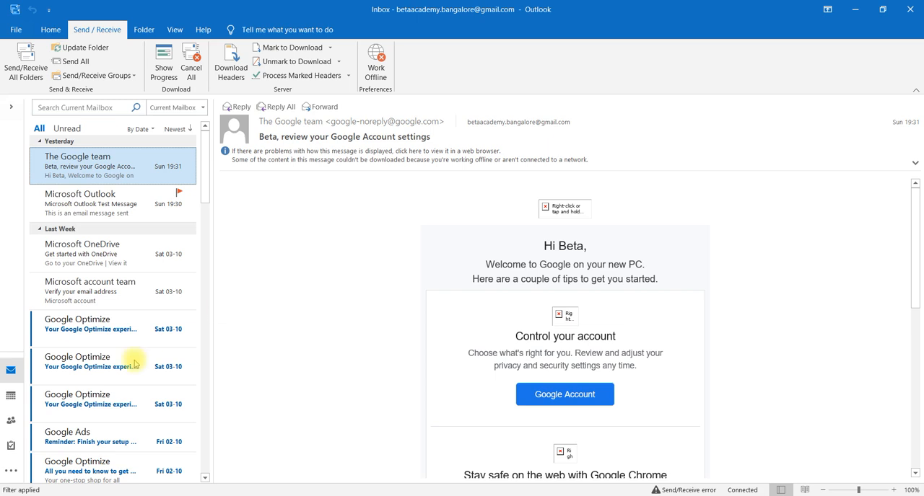
# Switch from the mailbox to the Tasks view showing the To-Do List
pyautogui.moveTo(11, 446)
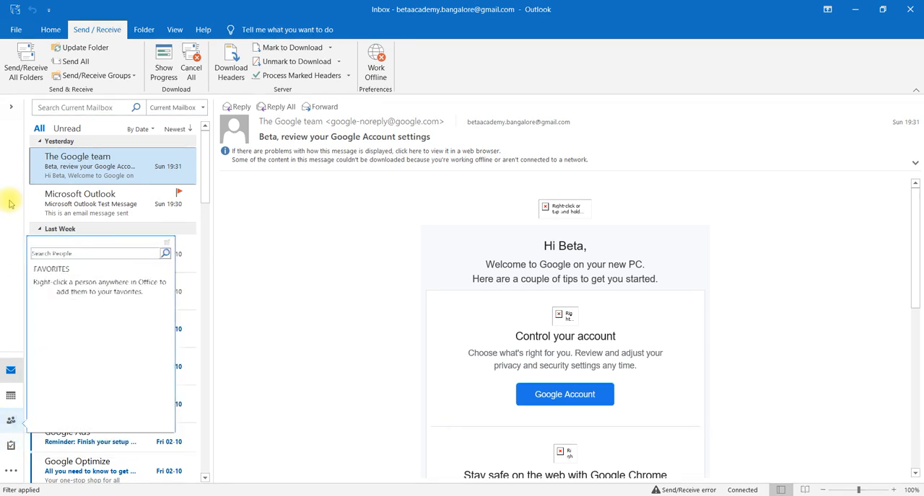
pyautogui.click(52, 30)
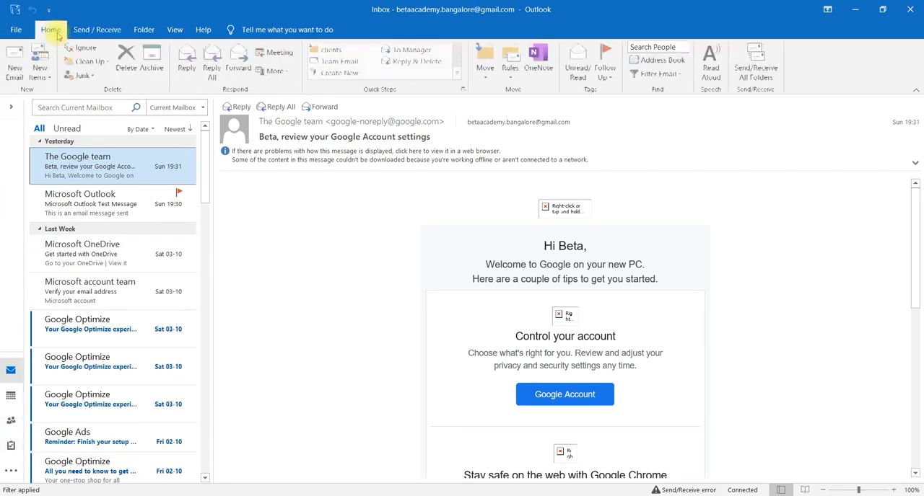
pyautogui.click(47, 81)
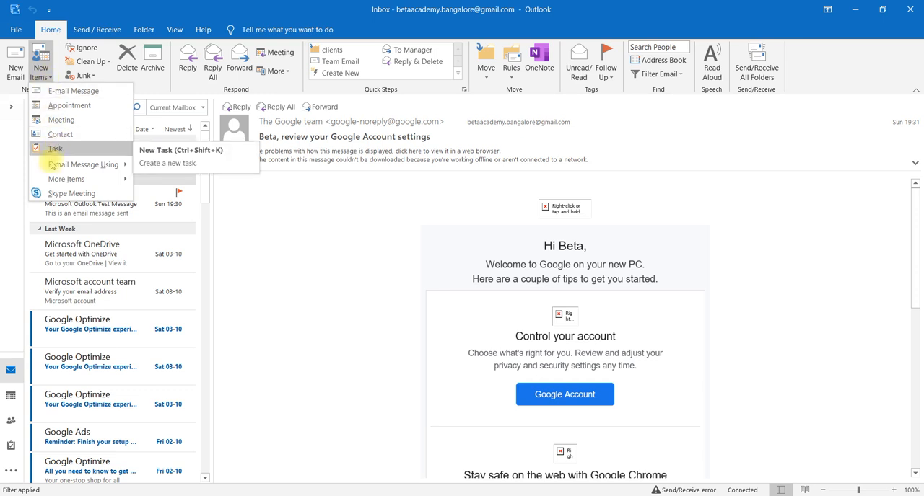
pyautogui.click(11, 446)
pyautogui.click(11, 447)
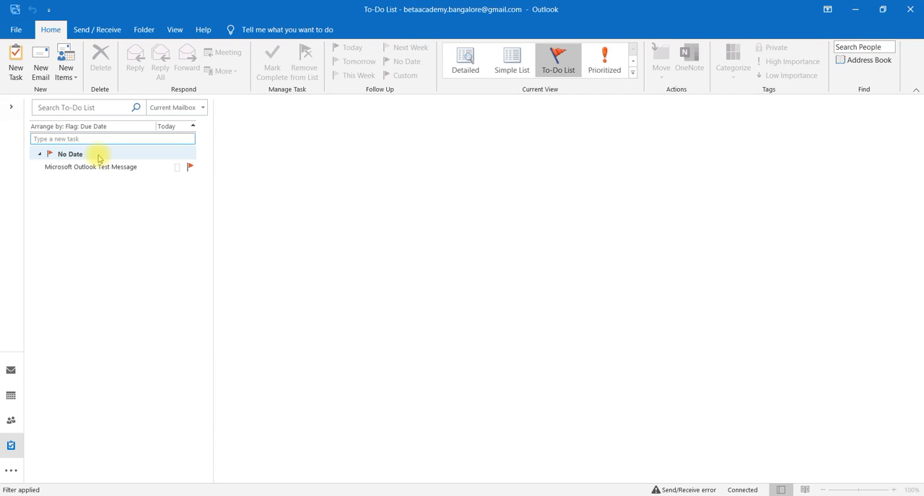
# Create a new task with the subject "update sales"
pyautogui.click(18, 70)
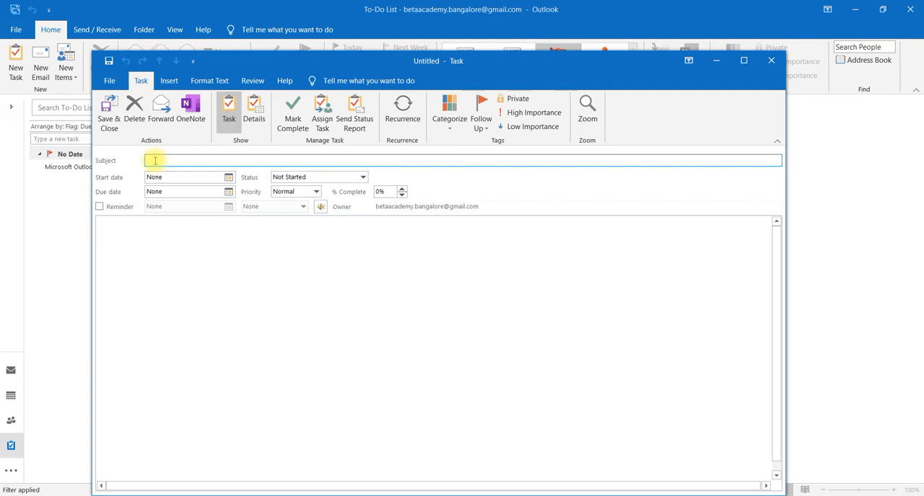
pyautogui.write('up')
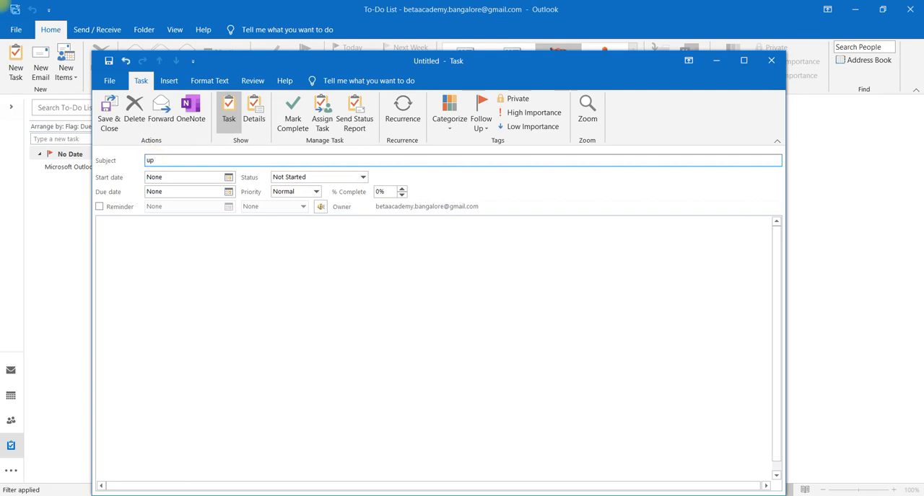
pyautogui.write('date sales')
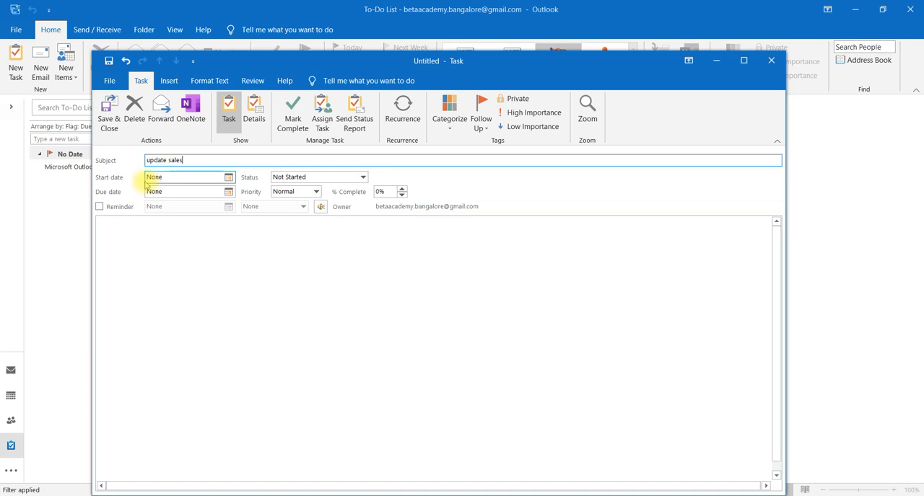
# Set the task's start date to Tue 06-10-2020, status to Not Started and due date to Wed 07-10-2020
pyautogui.click(228, 178)
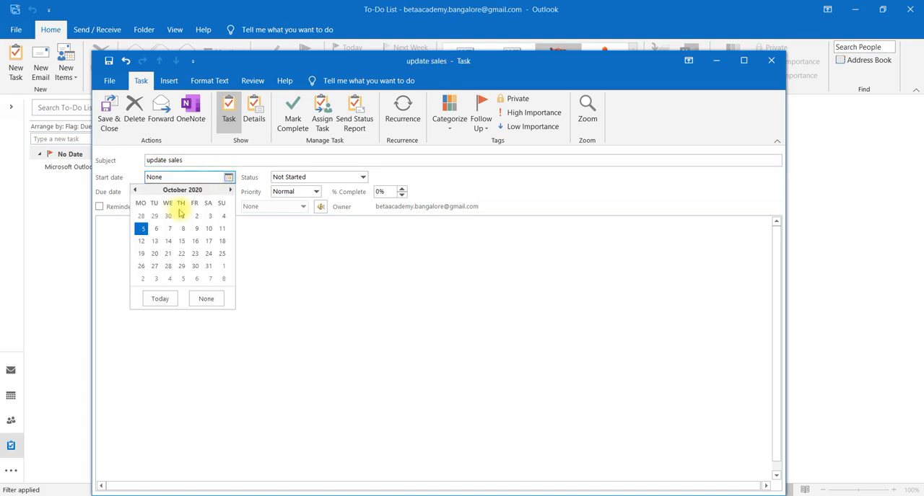
pyautogui.click(155, 229)
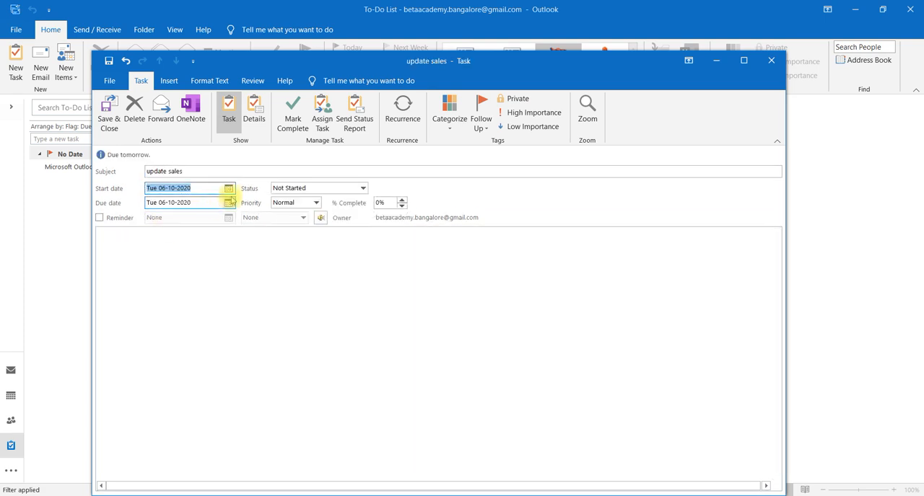
pyautogui.click(357, 191)
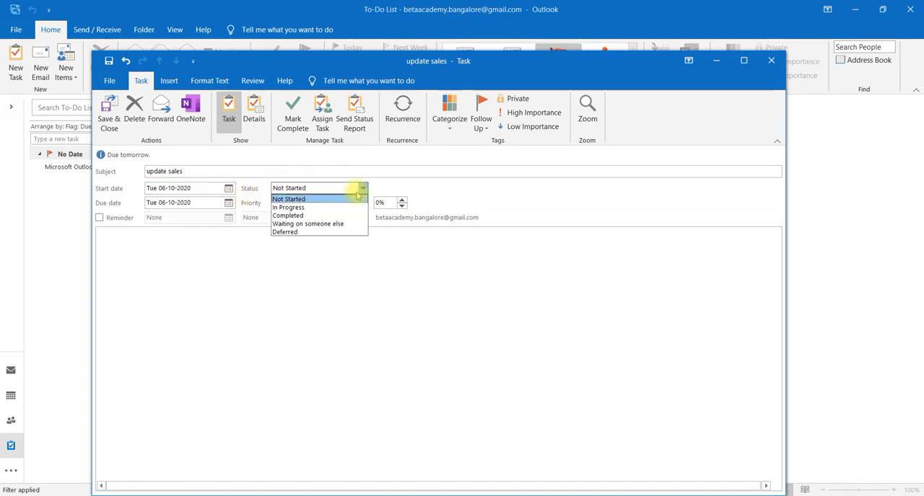
pyautogui.click(313, 199)
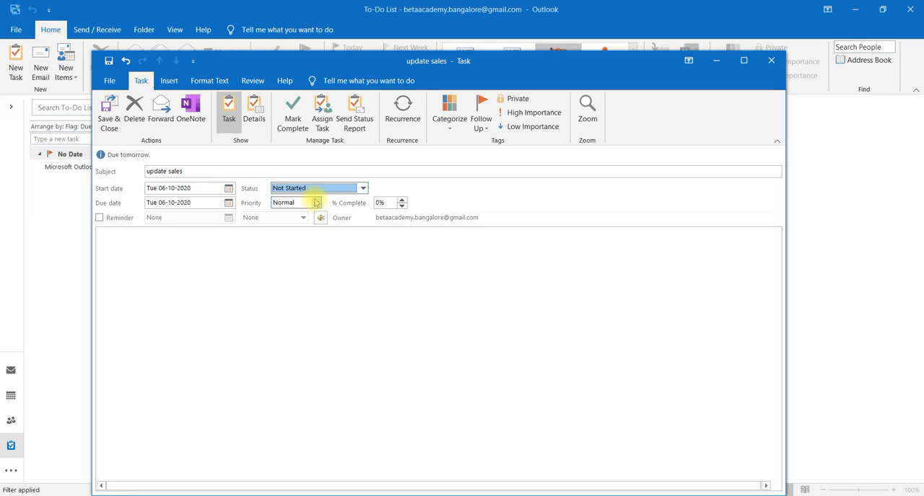
pyautogui.click(229, 204)
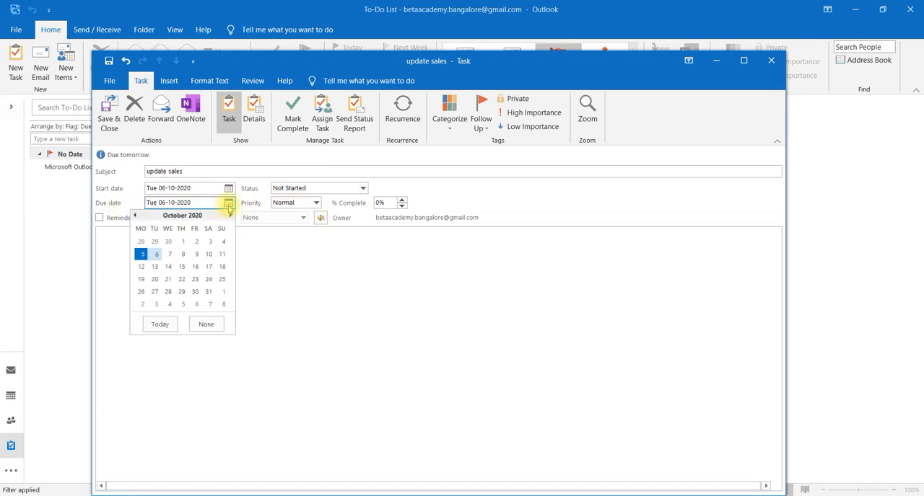
pyautogui.click(170, 254)
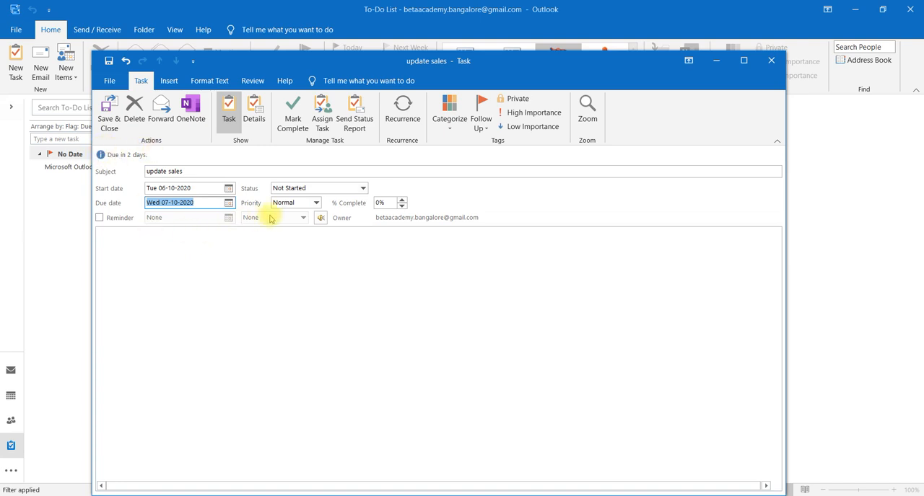
# Set the task's priority to High, trying Low Importance before returning to High Importance
pyautogui.click(298, 205)
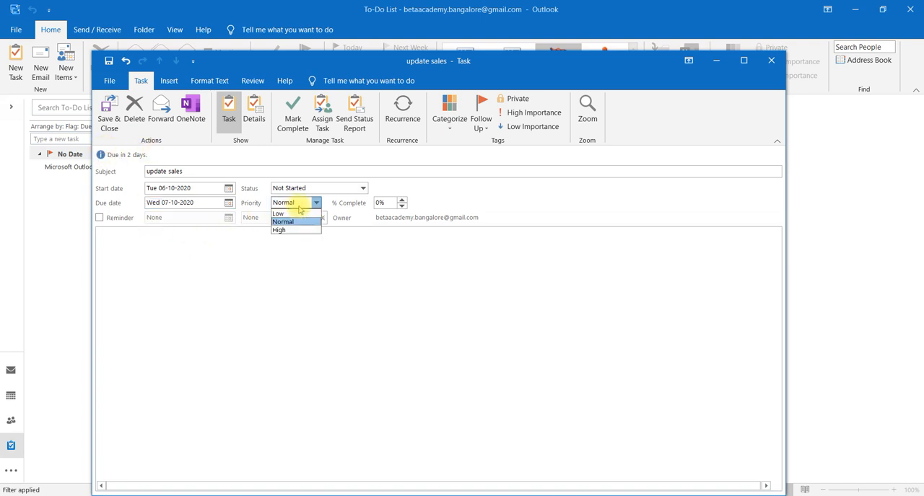
pyautogui.click(293, 230)
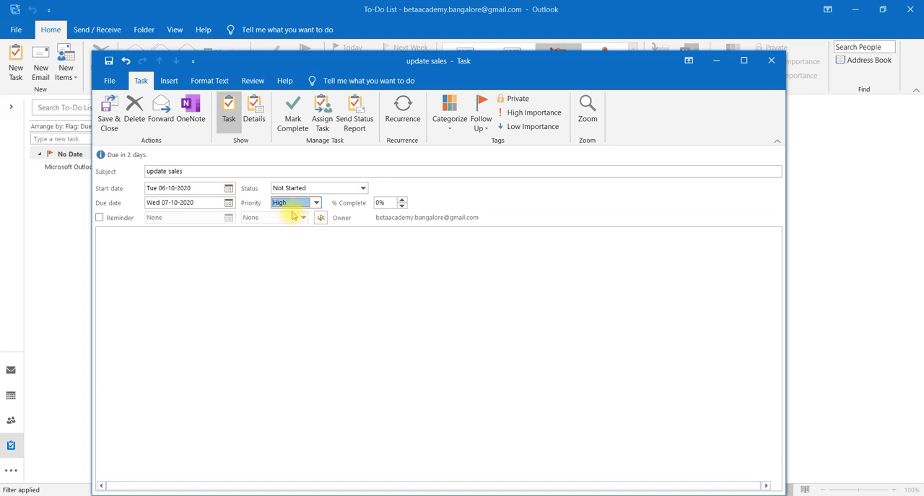
pyautogui.click(526, 128)
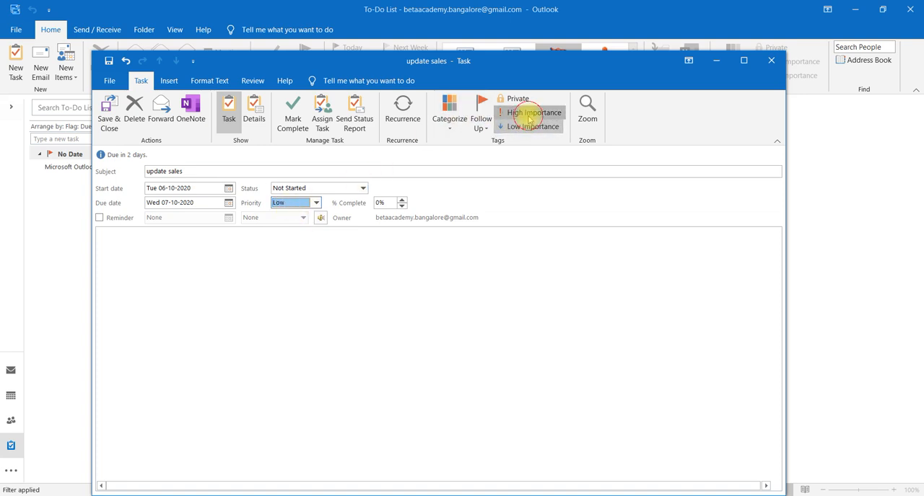
pyautogui.click(529, 113)
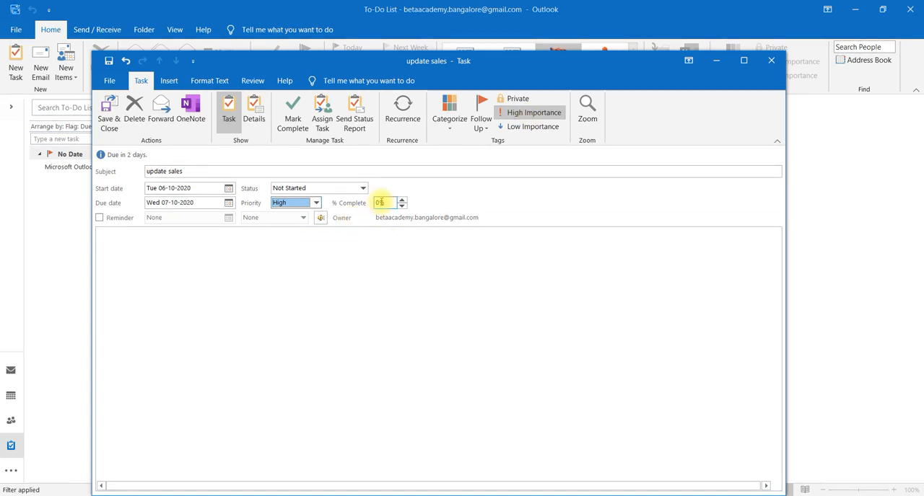
# Turn on the task's reminder and set its time to 02:00
pyautogui.click(99, 218)
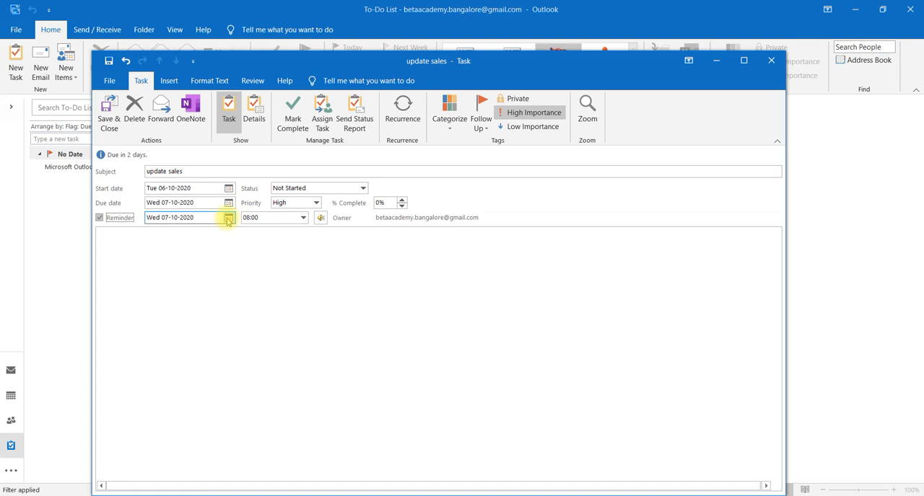
pyautogui.click(303, 218)
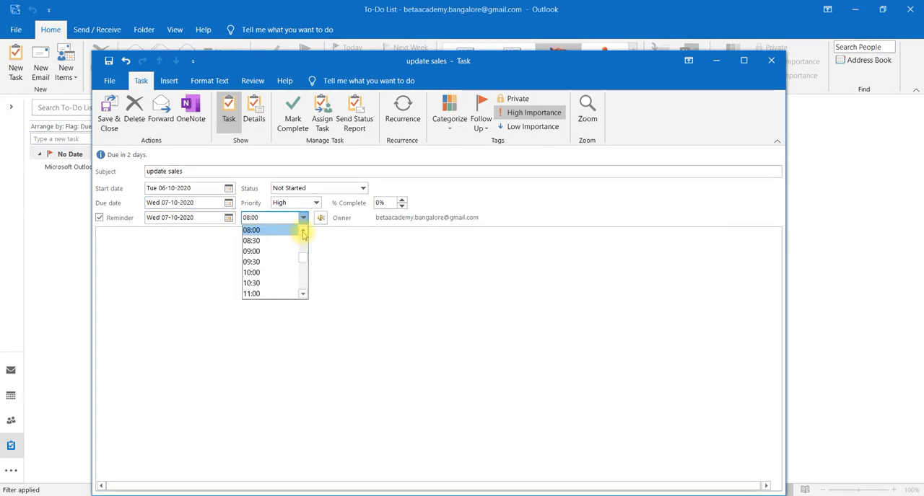
pyautogui.click(303, 233)
pyautogui.click(303, 232)
pyautogui.click(303, 232)
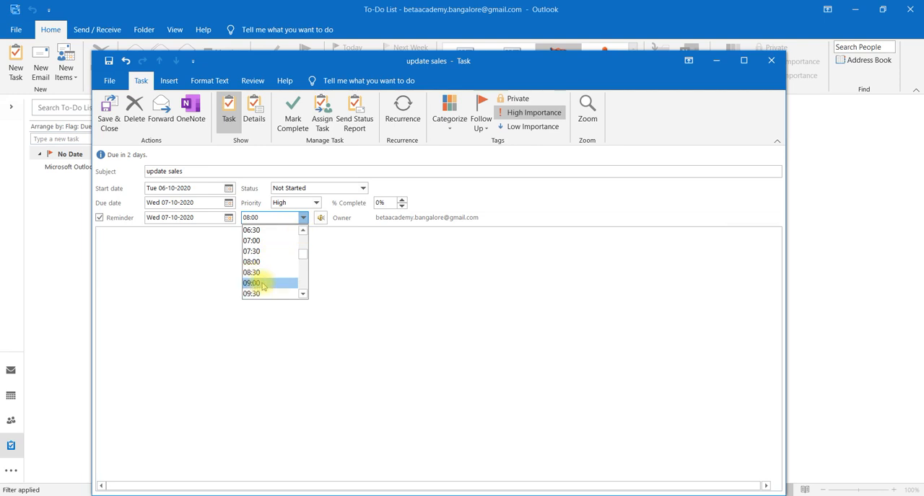
pyautogui.click(304, 230)
pyautogui.click(304, 230)
pyautogui.click(304, 230)
pyautogui.click(304, 230)
pyautogui.click(303, 230)
pyautogui.click(304, 230)
pyautogui.click(304, 230)
pyautogui.click(304, 230)
pyautogui.click(304, 230)
pyautogui.click(304, 230)
pyautogui.click(304, 230)
pyautogui.click(304, 231)
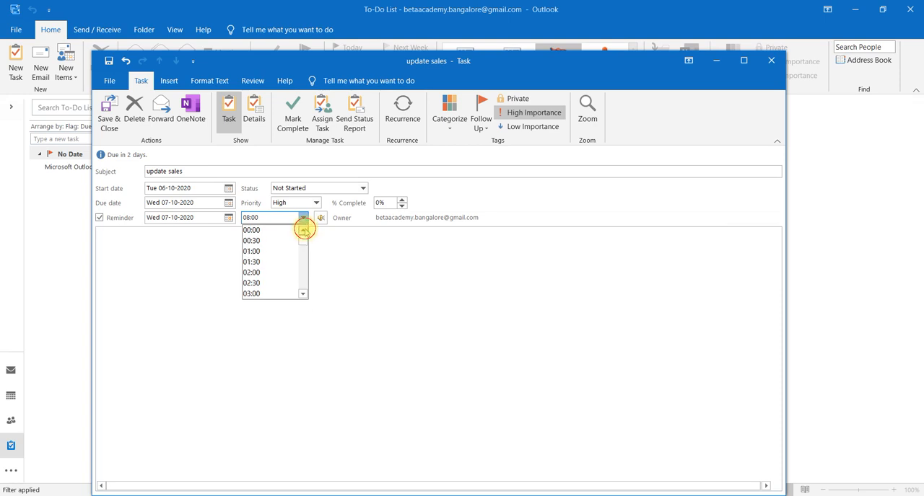
pyautogui.click(270, 275)
# Write "Update all sales for 2020 year" in the task's notes
pyautogui.click(339, 259)
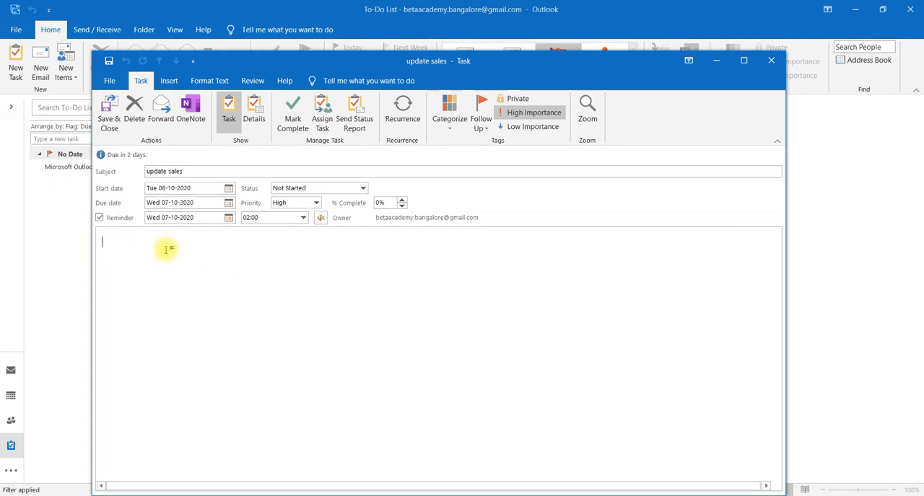
pyautogui.write('update all sales for 29')
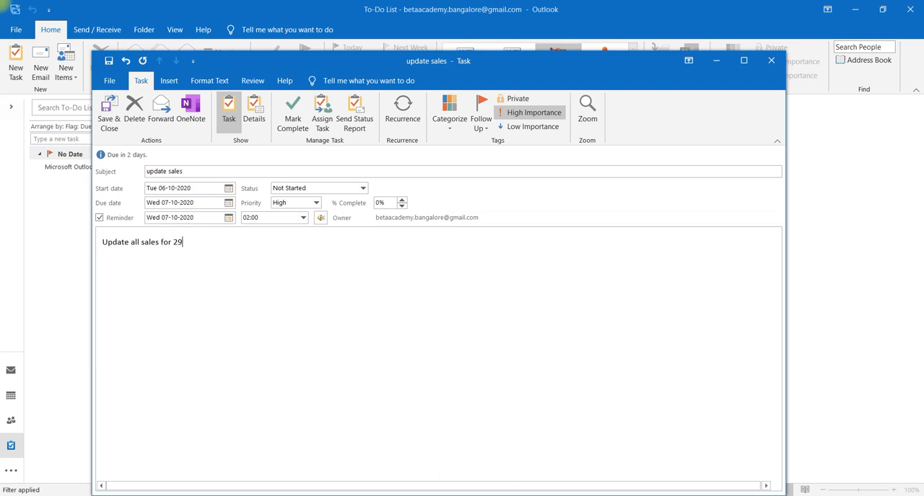
pyautogui.press('BackSpace')
pyautogui.write('020 year')
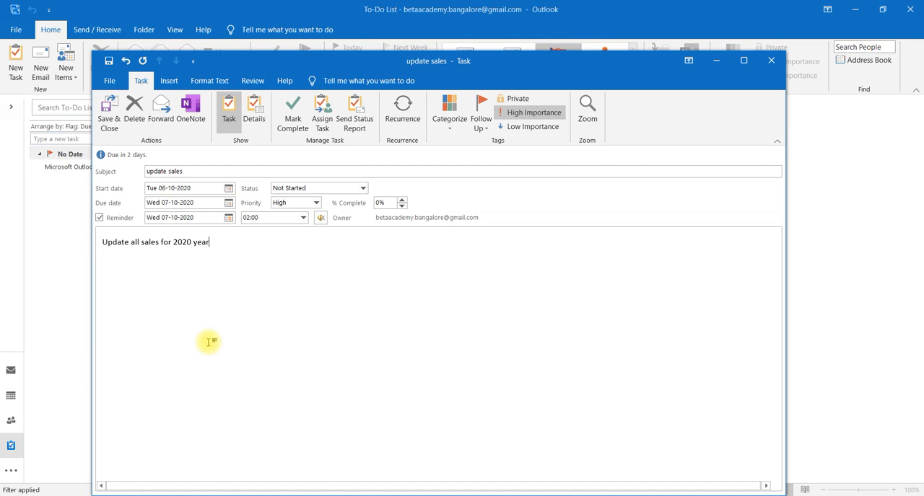
# Assign the task to someone else, choosing the "beta team" contact from the address book as recipient
pyautogui.click(322, 123)
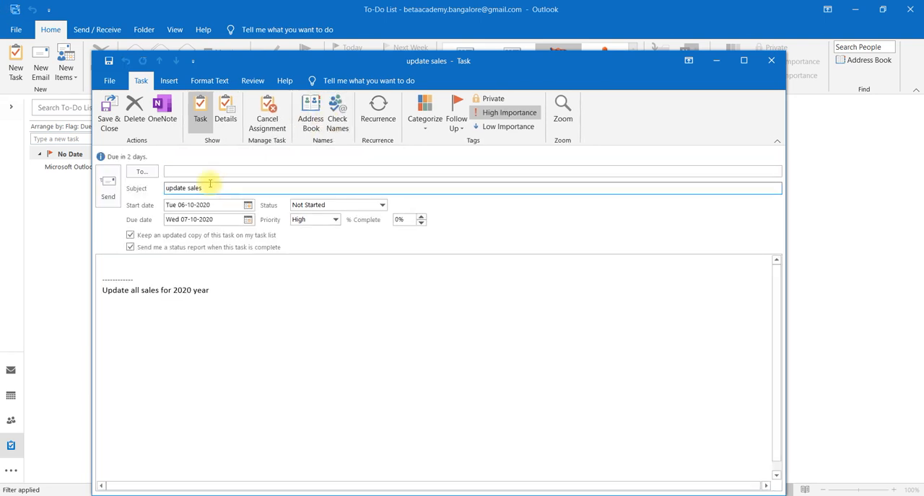
pyautogui.click(183, 172)
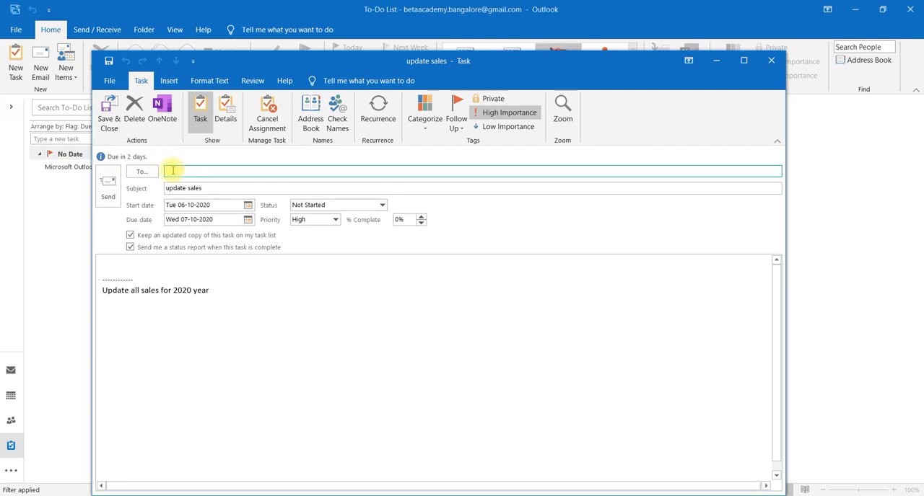
pyautogui.click(316, 126)
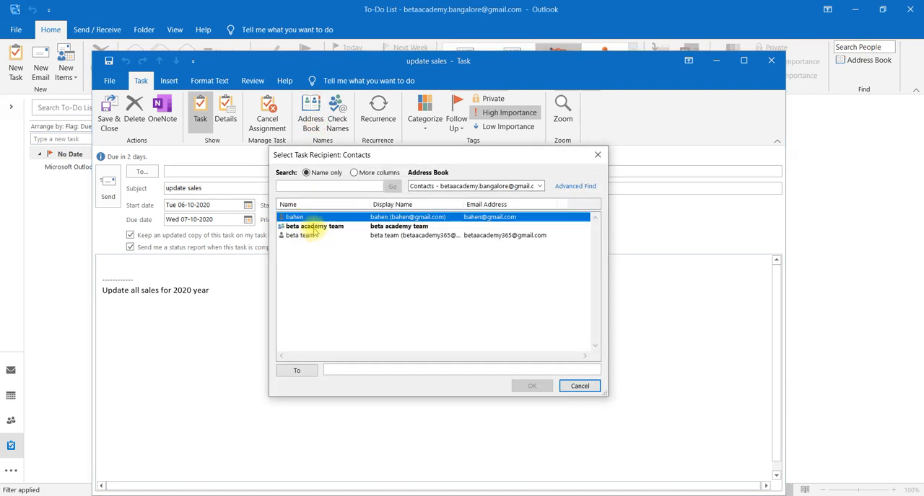
pyautogui.click(315, 228)
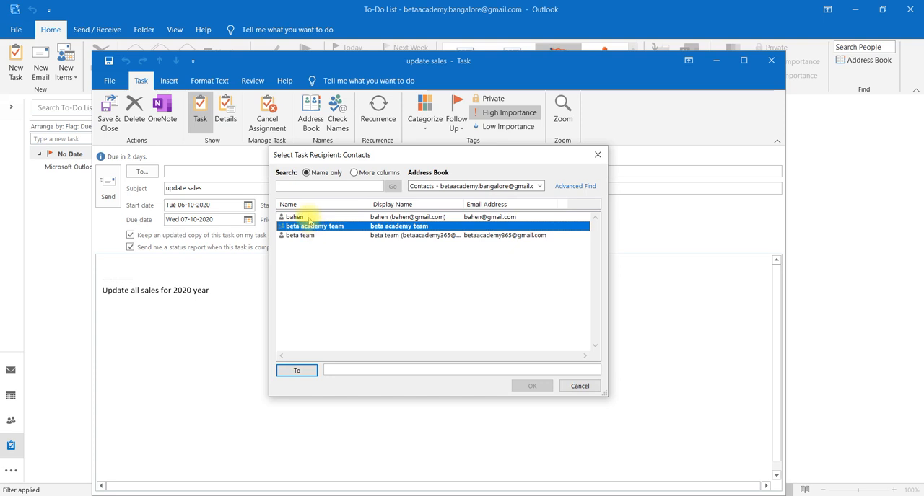
pyautogui.click(305, 217)
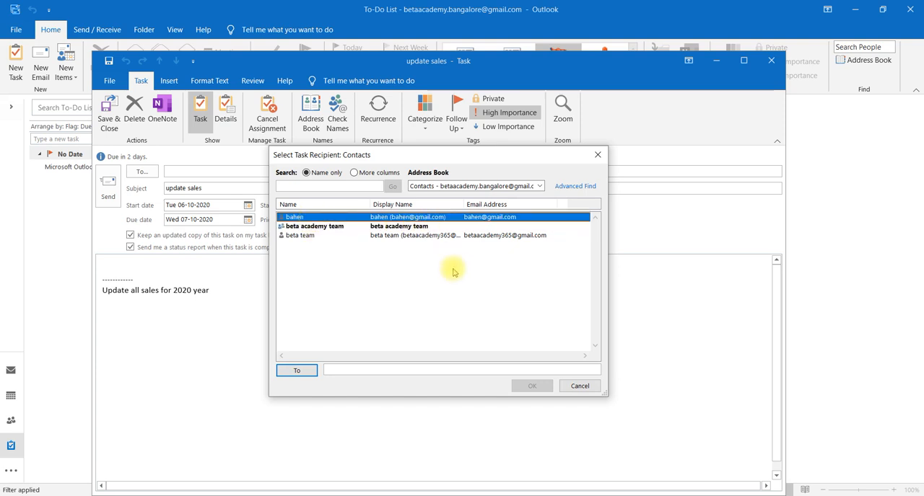
pyautogui.click(299, 238)
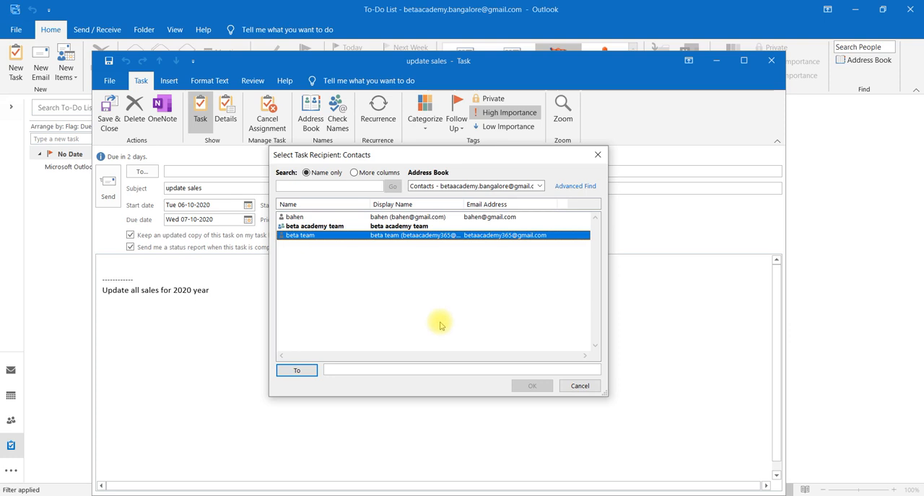
pyautogui.click(297, 371)
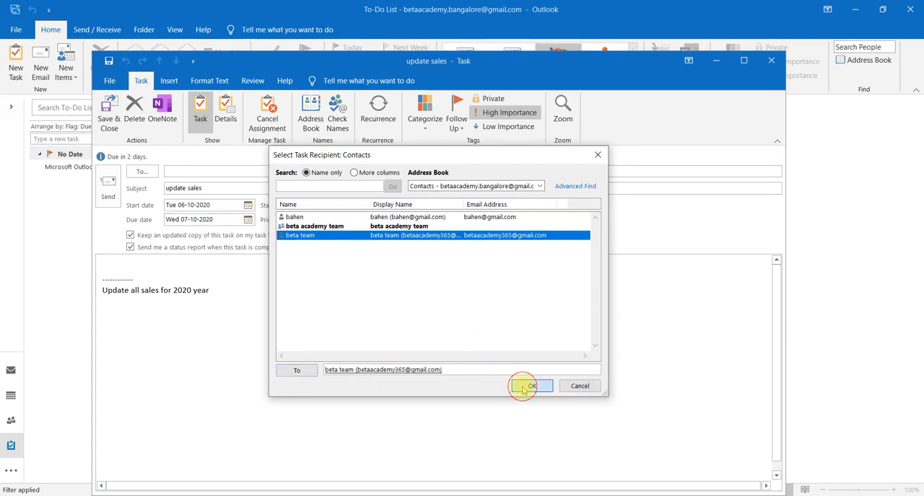
pyautogui.click(530, 387)
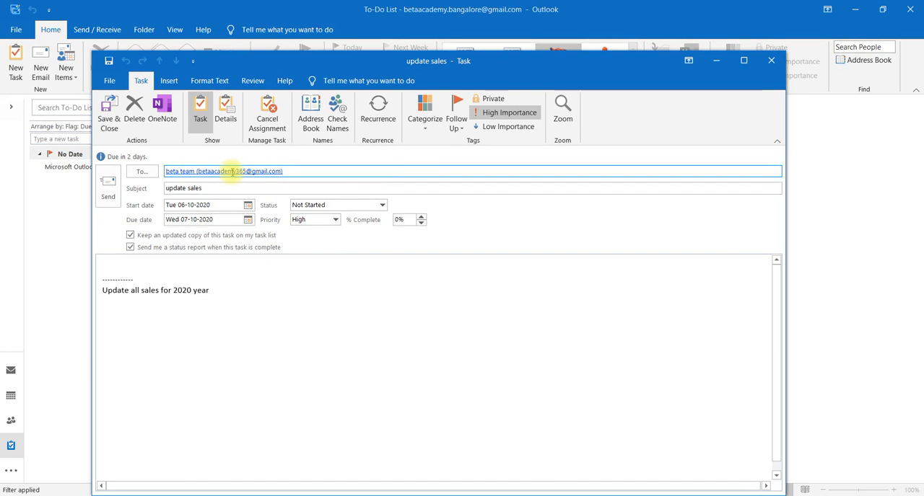
# Examine the color categories and the follow-up options available for the "update sales" task
pyautogui.moveTo(233, 174)
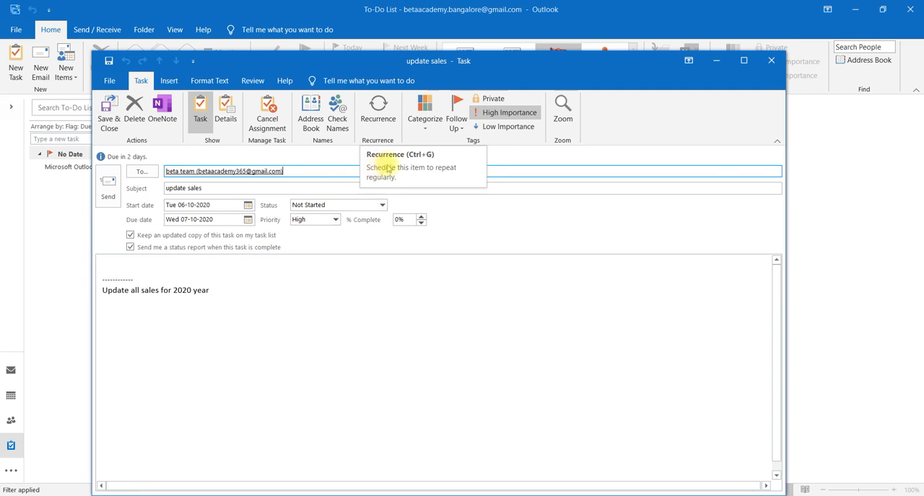
pyautogui.click(426, 132)
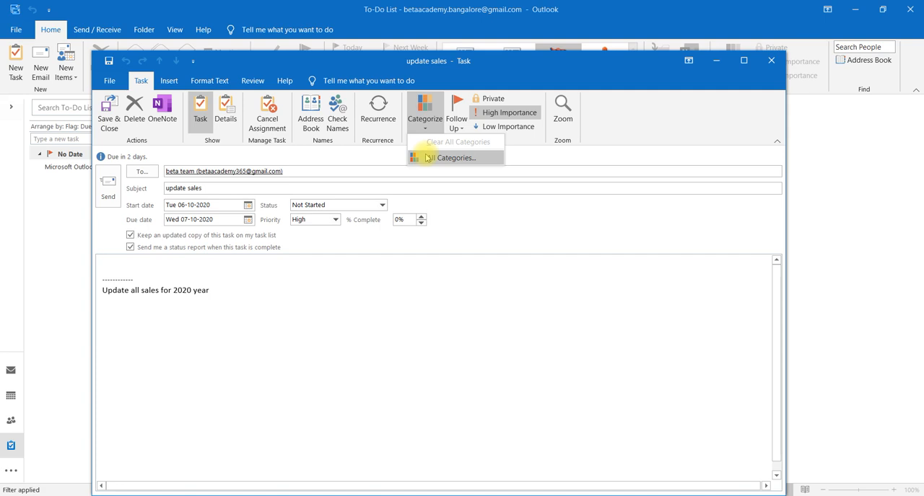
pyautogui.click(427, 158)
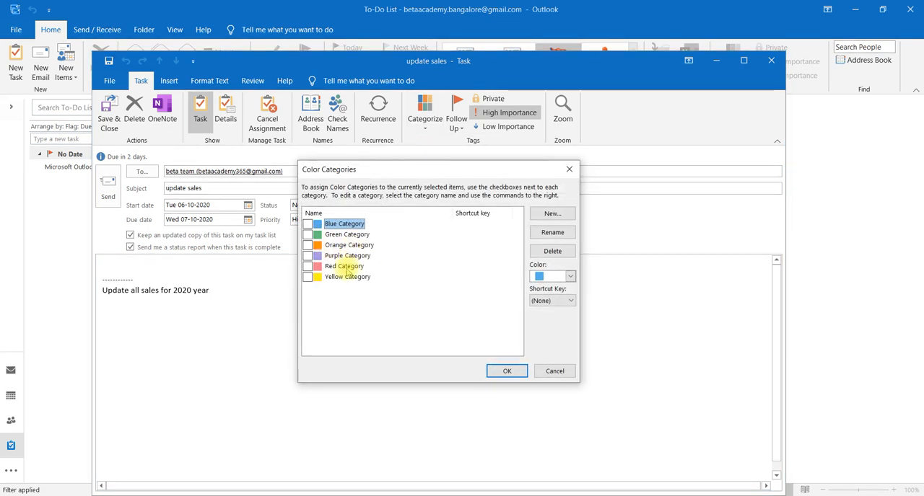
pyautogui.click(570, 168)
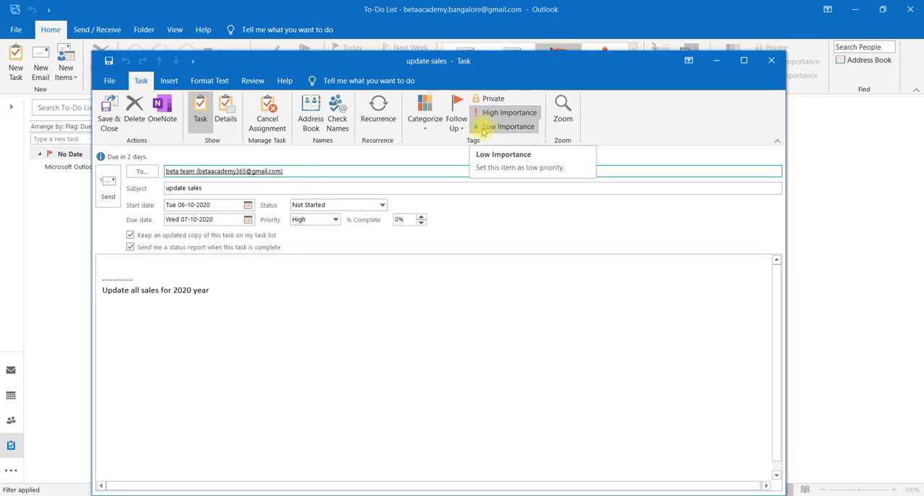
pyautogui.click(457, 128)
pyautogui.click(460, 127)
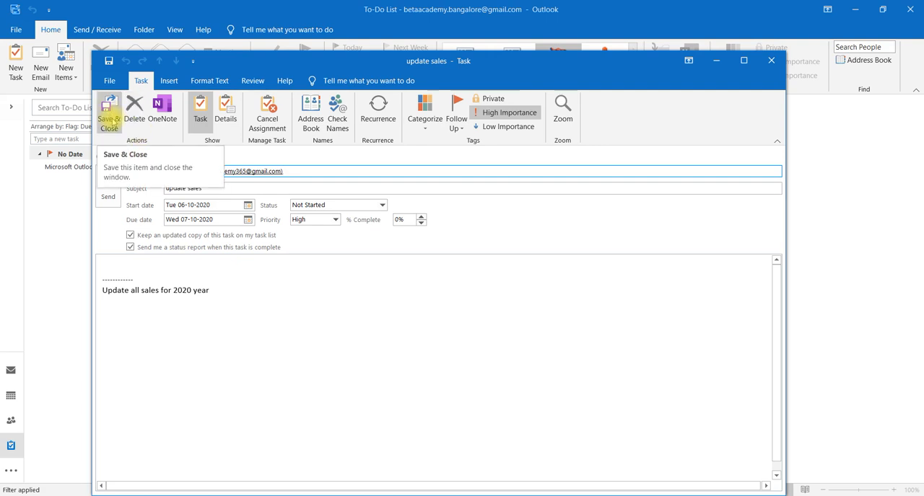
# Save and close the "update sales" task and check its details in the to-do list
pyautogui.click(109, 115)
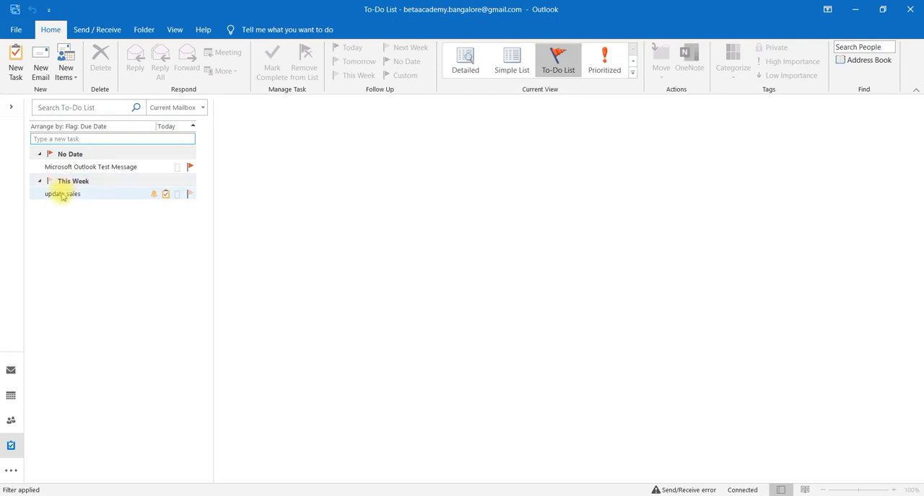
pyautogui.moveTo(78, 198)
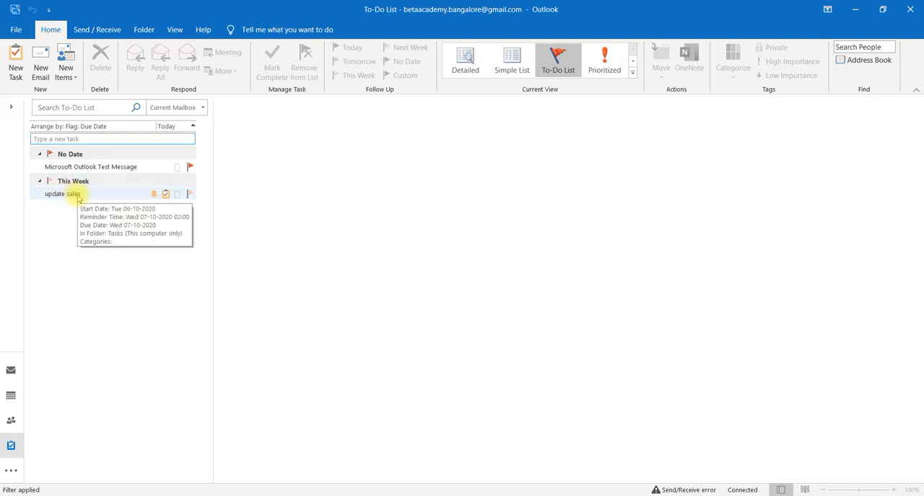
# Create a new task with the subject "update weekly meetings"
pyautogui.click(17, 73)
pyautogui.click(143, 159)
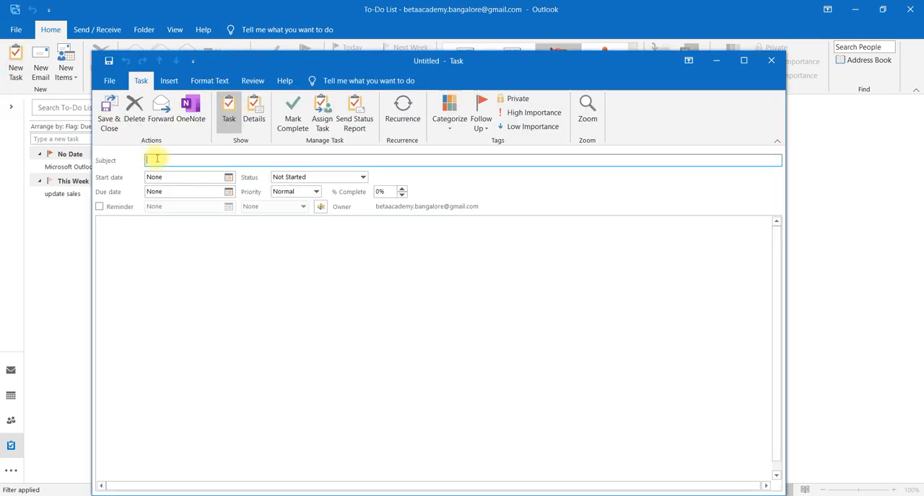
pyautogui.write('u')
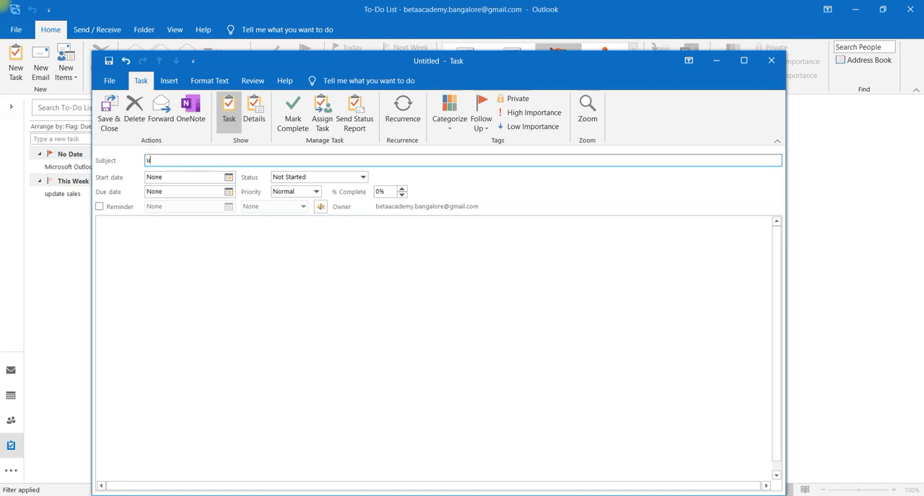
pyautogui.write('pdate ')
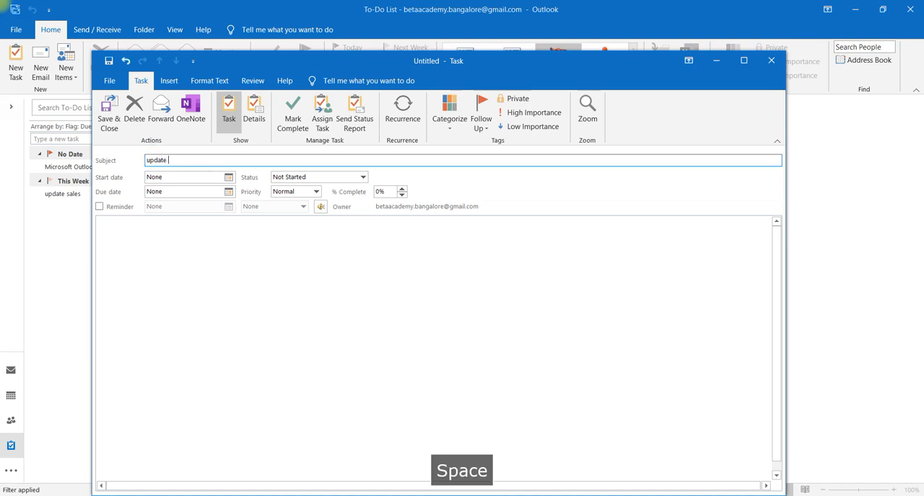
pyautogui.write('weekly meeti')
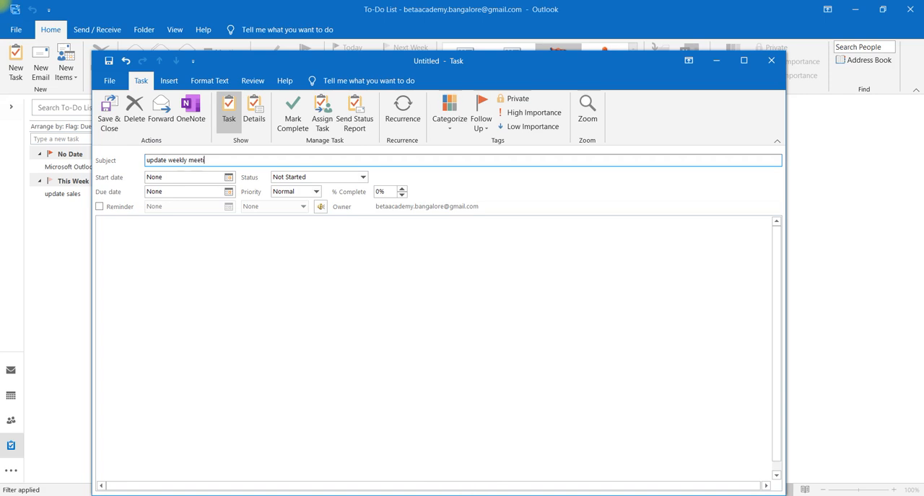
pyautogui.write('ngs')
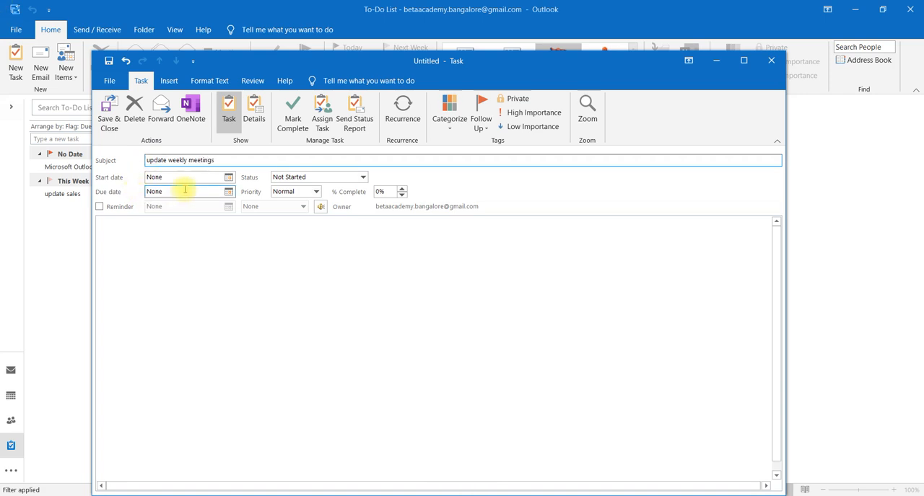
# Set the new task's start date to Mon 05-10-2020 and its priority to Low
pyautogui.click(228, 178)
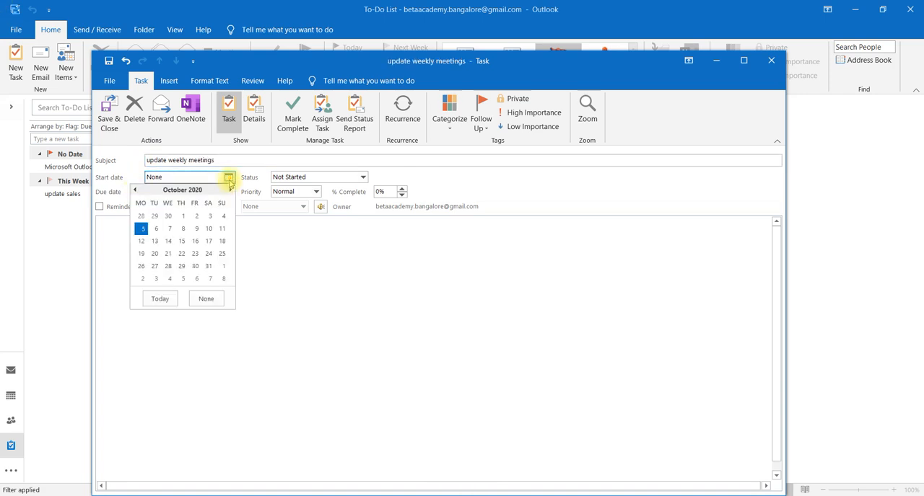
pyautogui.click(141, 229)
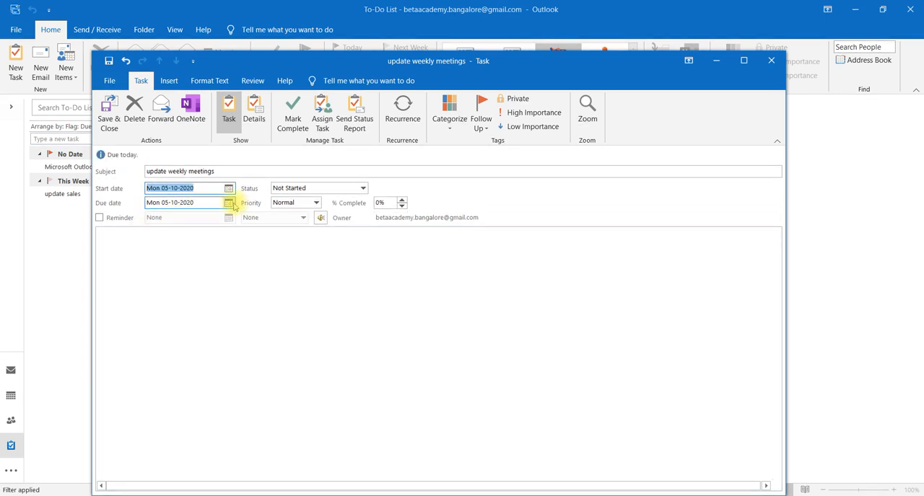
pyautogui.click(309, 203)
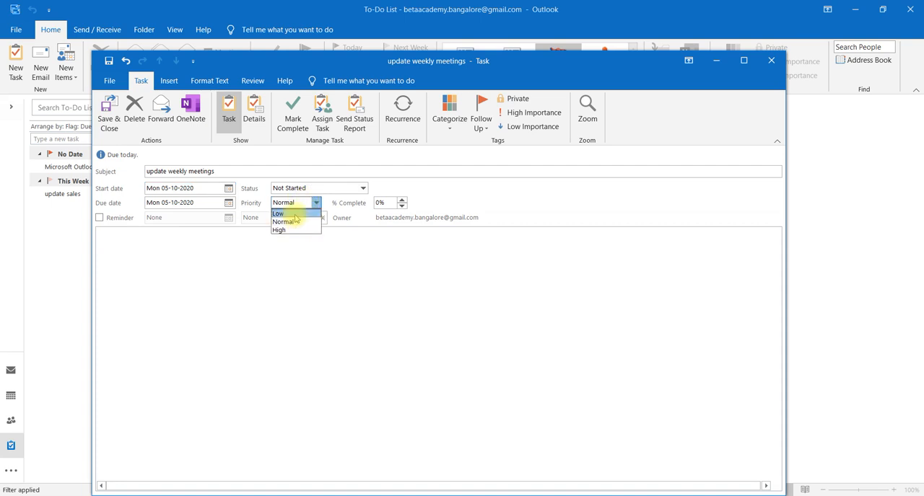
pyautogui.click(296, 214)
# Set the task's status to In Progress and its completion to 20%
pyautogui.click(363, 188)
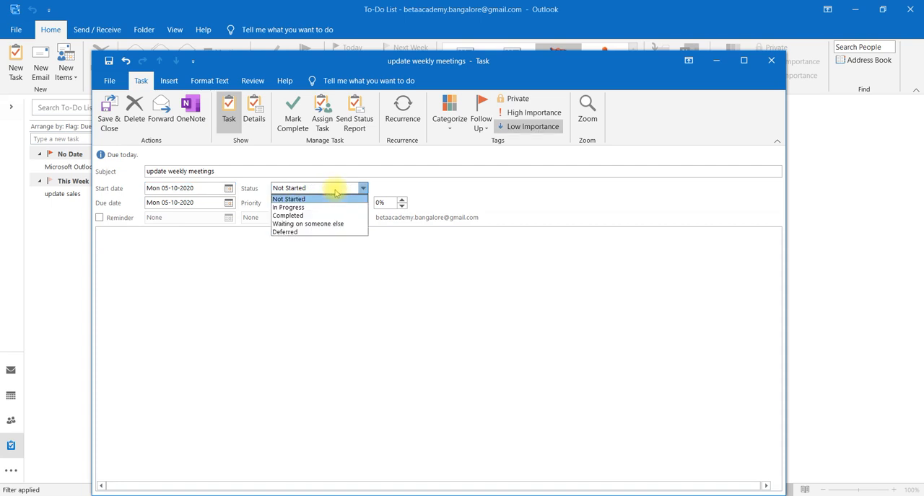
pyautogui.click(315, 207)
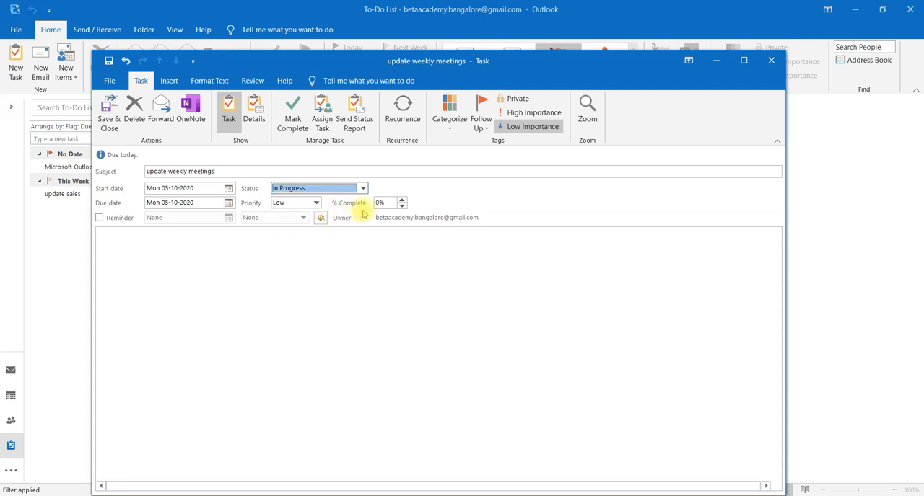
pyautogui.click(379, 203)
pyautogui.press('BackSpace')
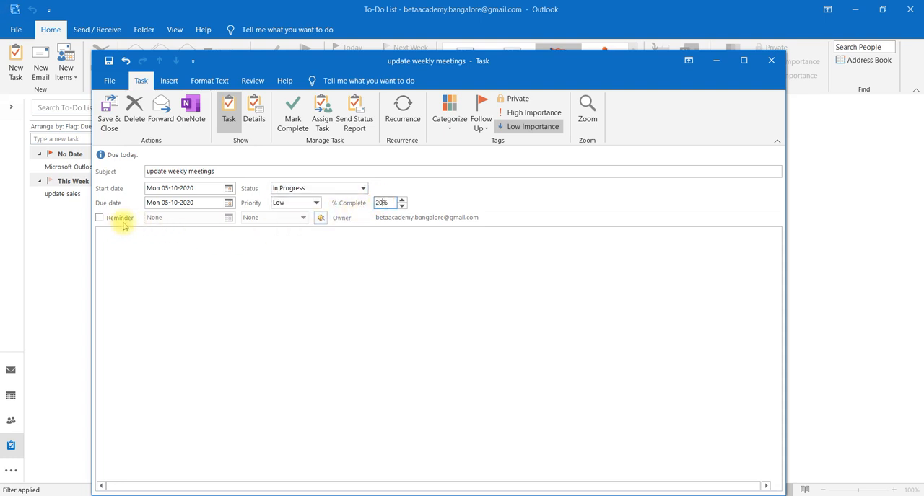
# Make the task recur weekly on Monday from 05-10-2020 with no end date, and save and close it
pyautogui.click(403, 124)
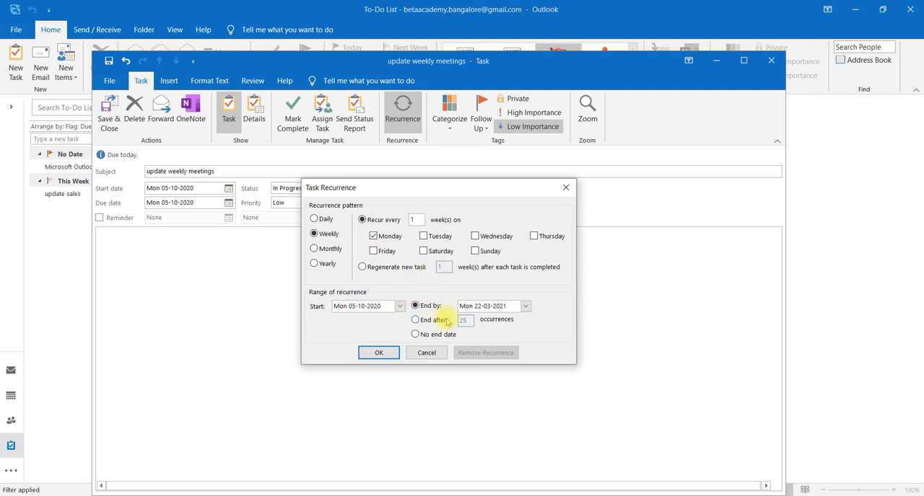
pyautogui.click(524, 307)
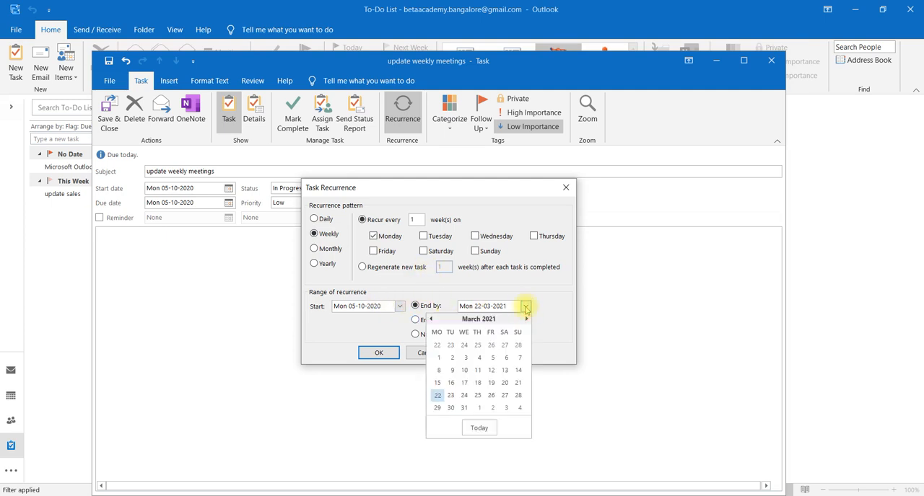
pyautogui.click(436, 408)
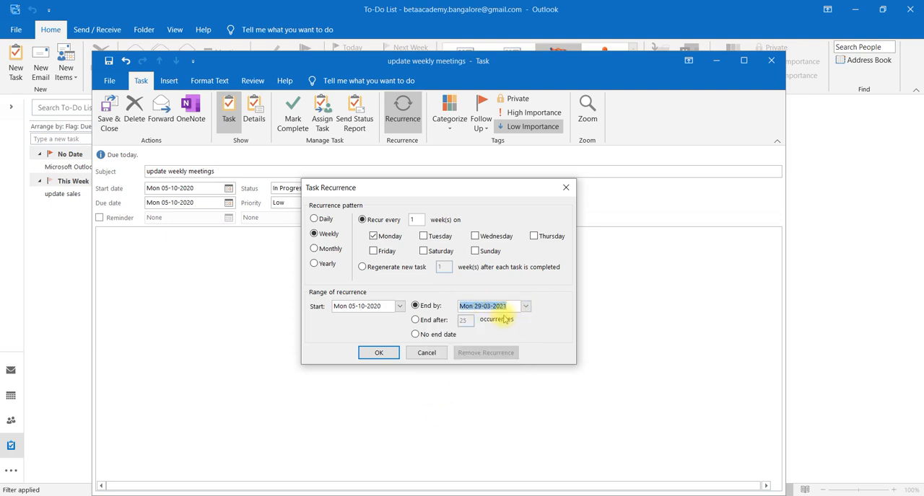
pyautogui.click(415, 321)
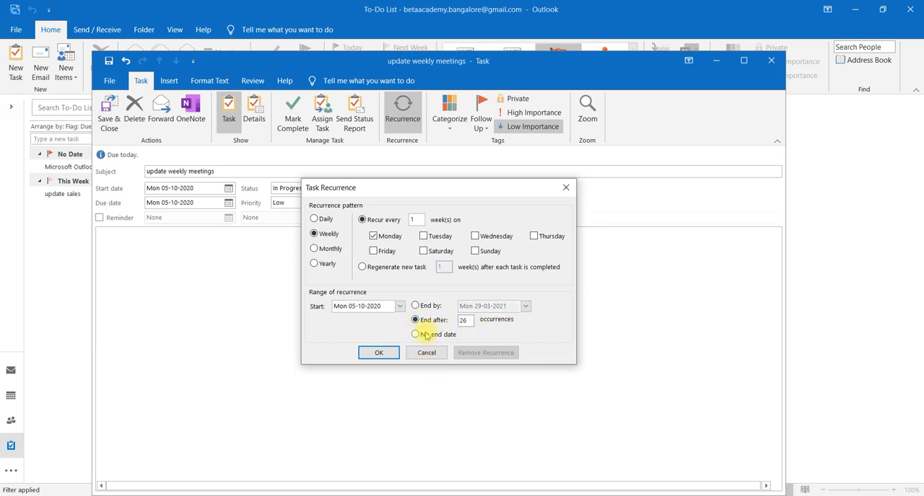
pyautogui.click(416, 336)
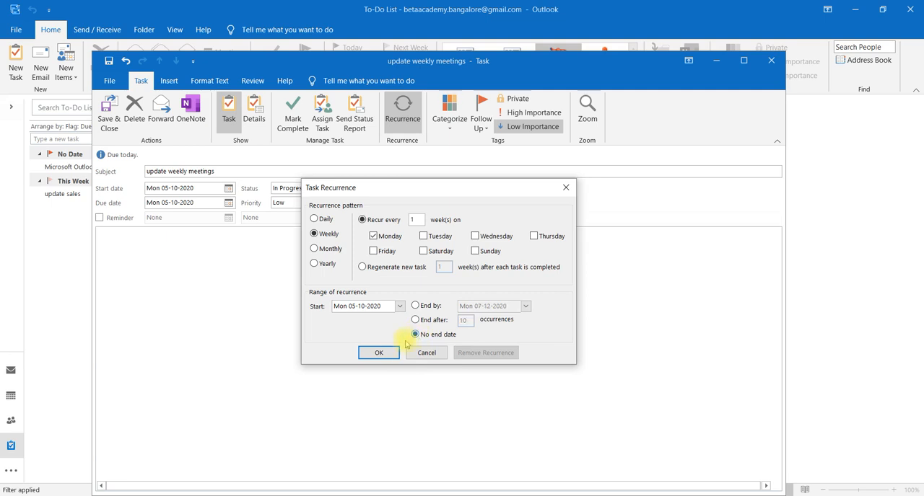
pyautogui.click(377, 351)
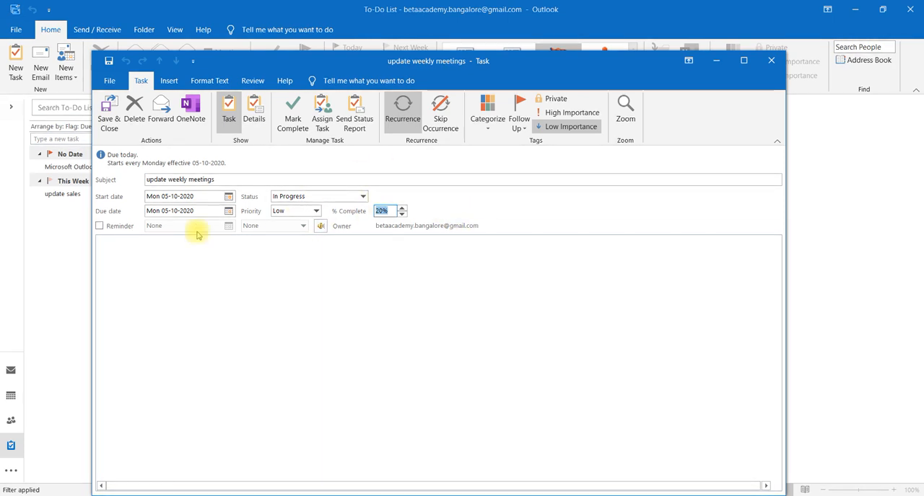
pyautogui.click(108, 113)
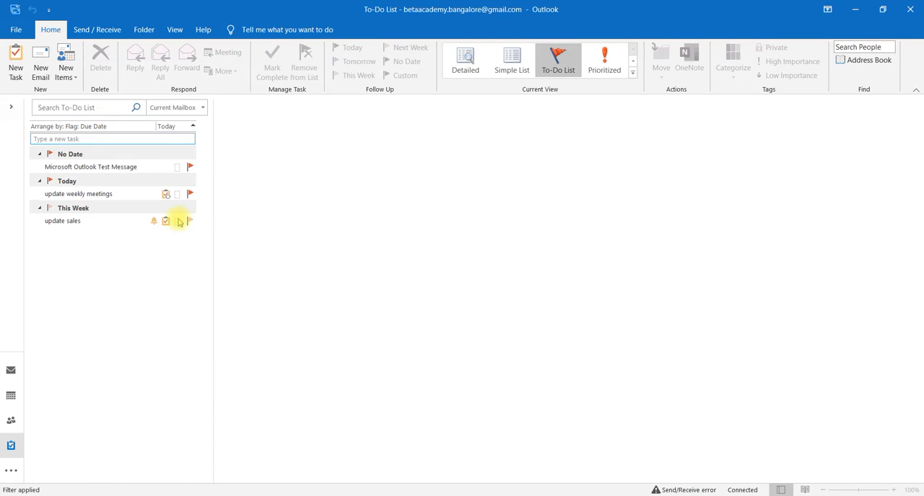
# Mark the "update weekly meetings" task in the to-do list as complete
pyautogui.click(98, 194)
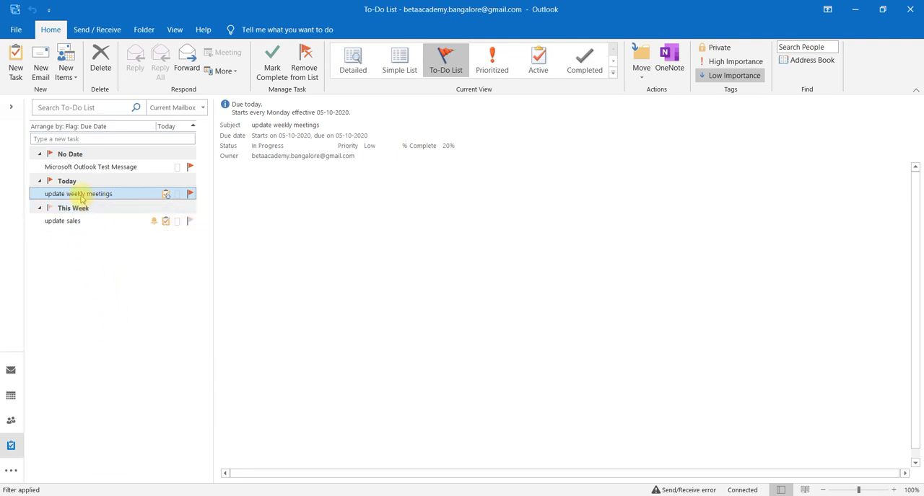
pyautogui.click(271, 67)
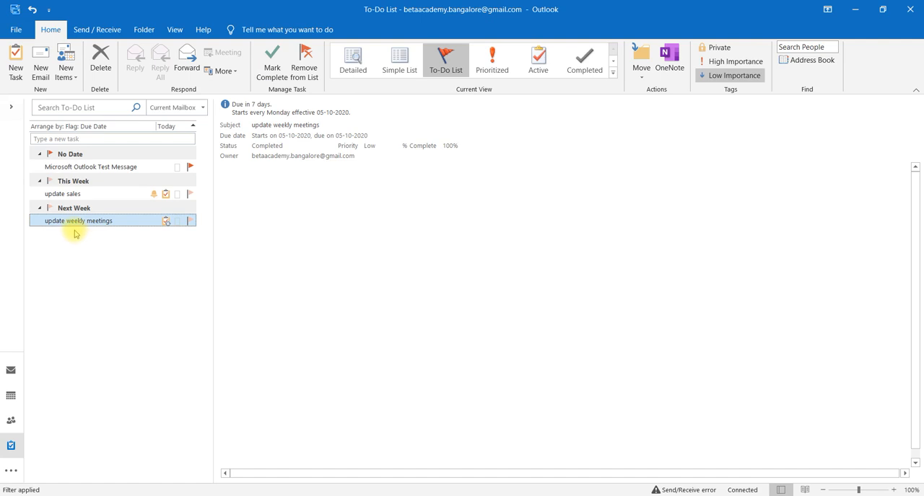
pyautogui.moveTo(164, 225)
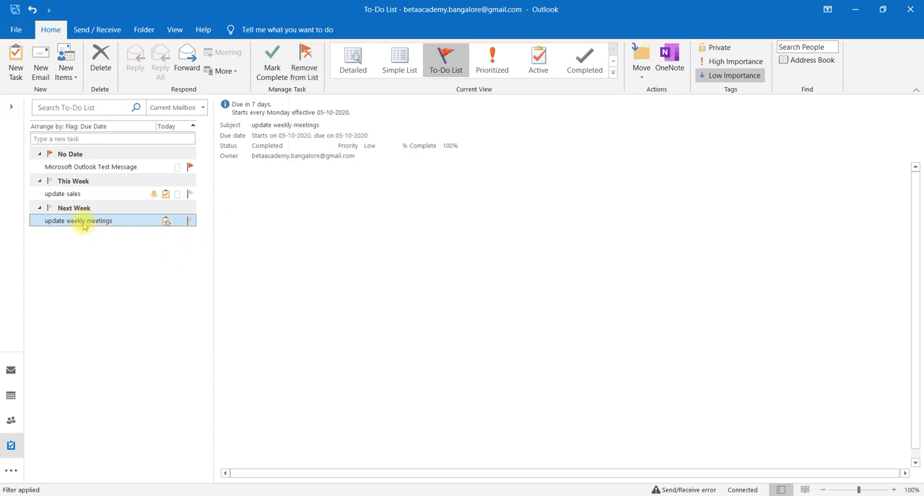
pyautogui.moveTo(84, 225)
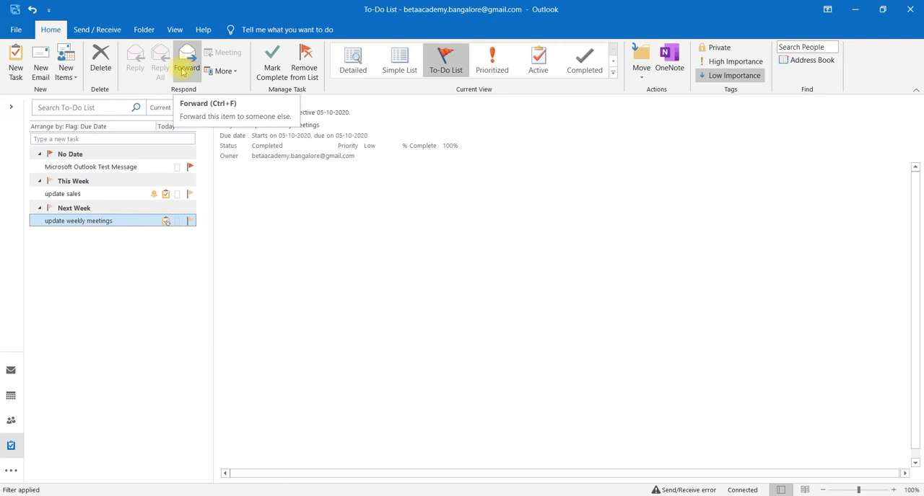
pyautogui.click(233, 72)
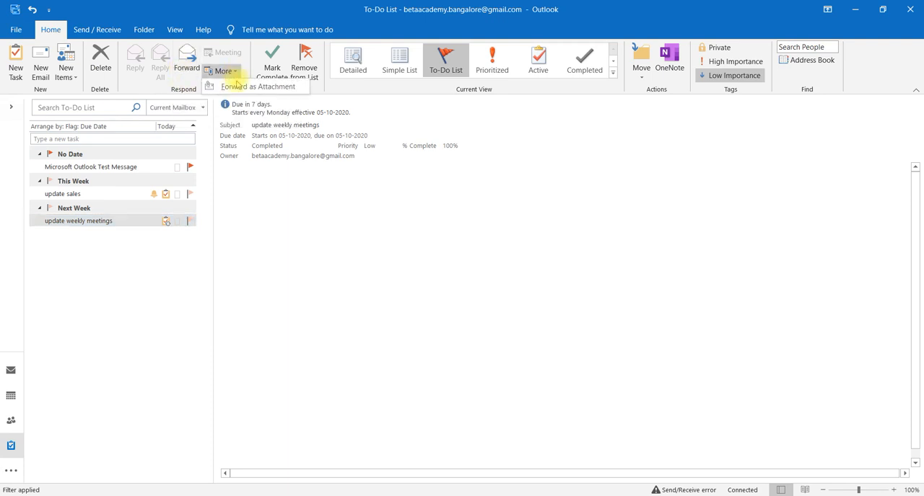
pyautogui.click(342, 225)
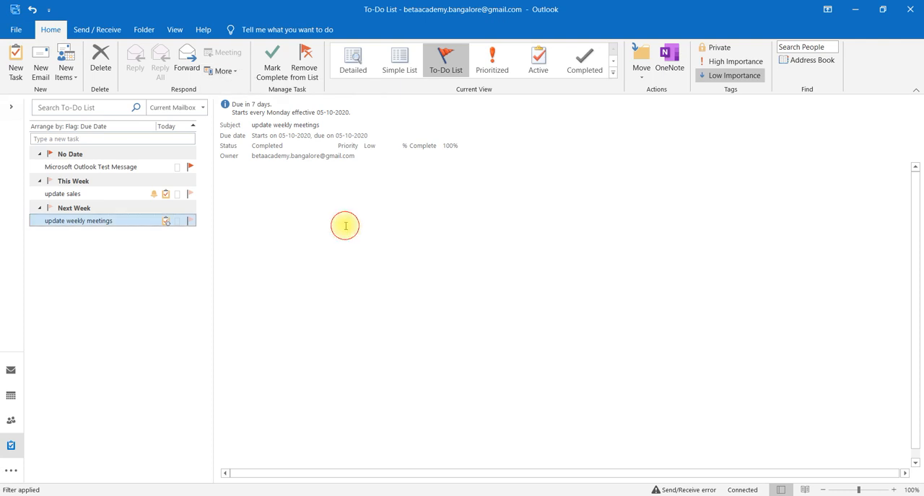
pyautogui.click(137, 220)
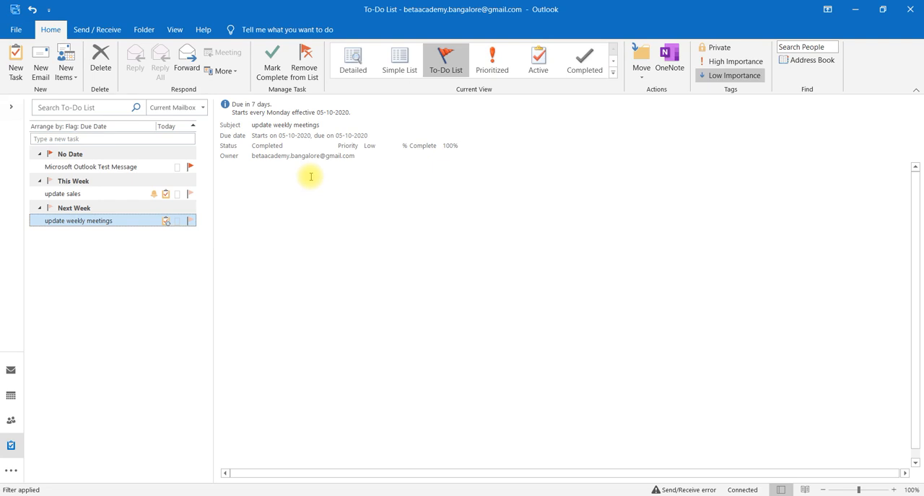
# Review the tasks in the Detailed, Simple List, To-Do List, Prioritized and Completed views
pyautogui.click(351, 63)
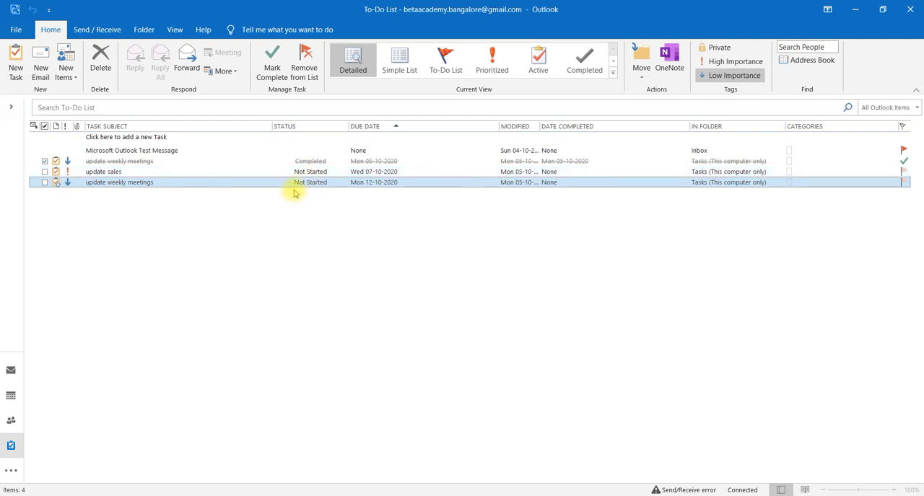
pyautogui.click(410, 65)
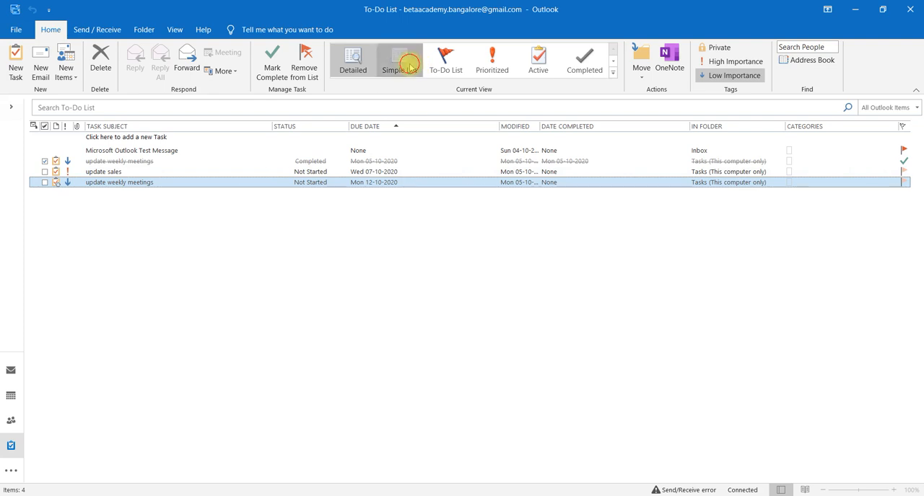
pyautogui.click(446, 71)
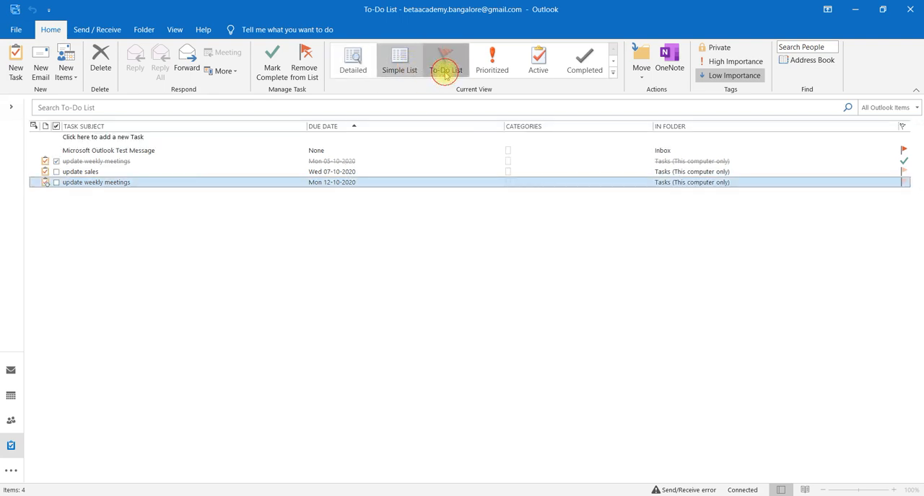
pyautogui.click(492, 56)
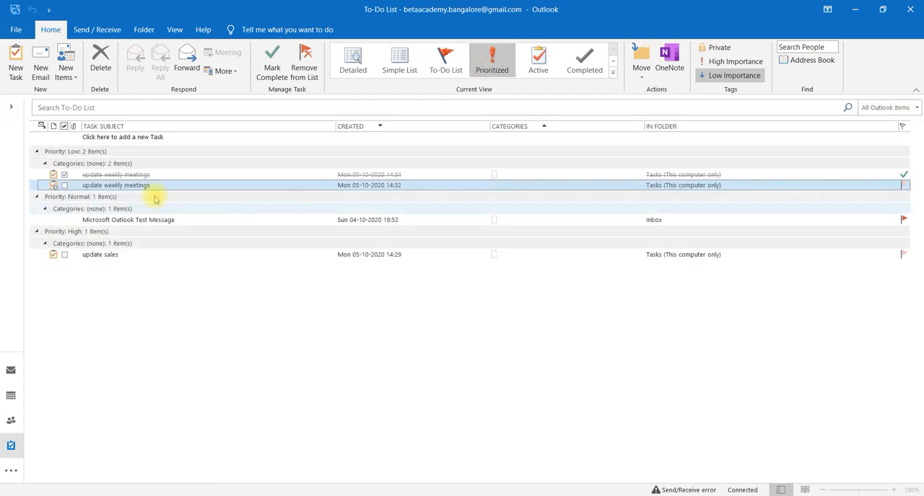
pyautogui.click(584, 64)
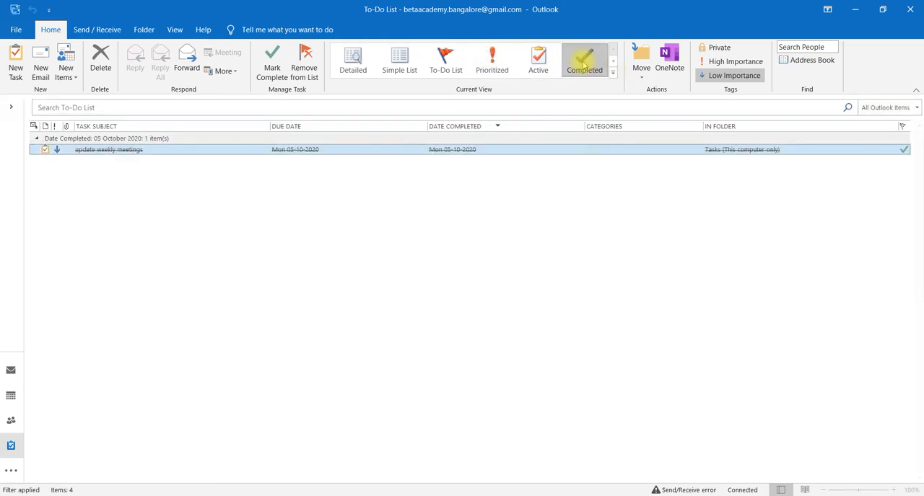
# Review the tasks in the Today, Next 7 Days, Overdue and Assigned views
pyautogui.click(612, 73)
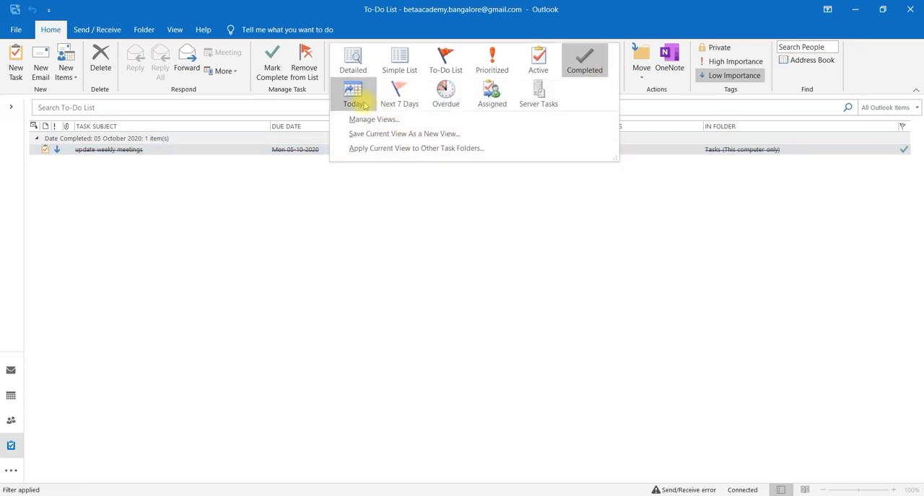
pyautogui.click(353, 96)
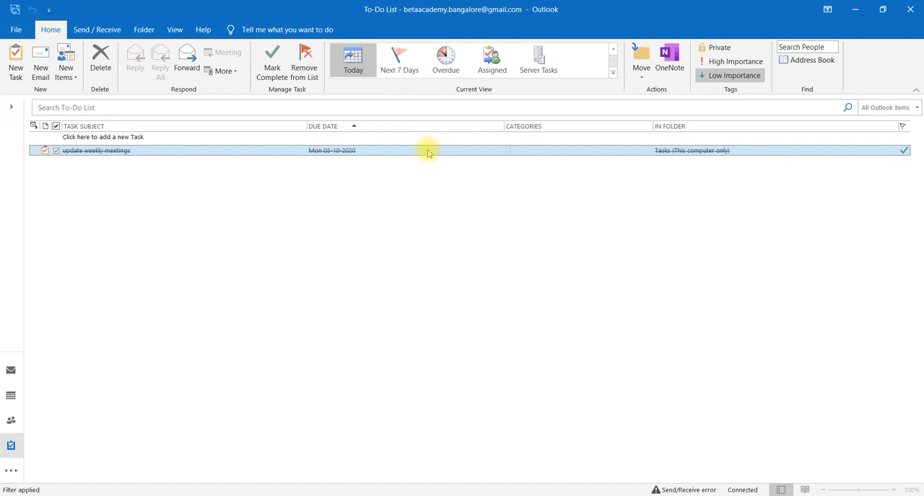
pyautogui.click(612, 73)
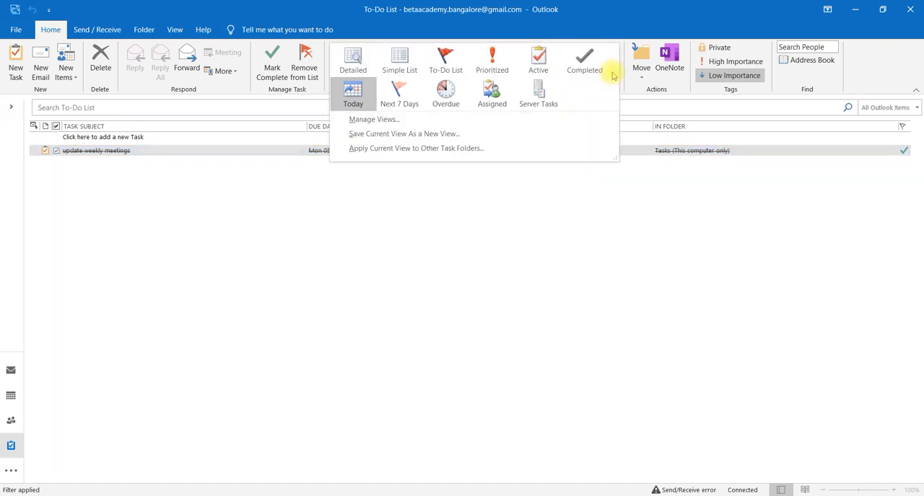
pyautogui.click(412, 97)
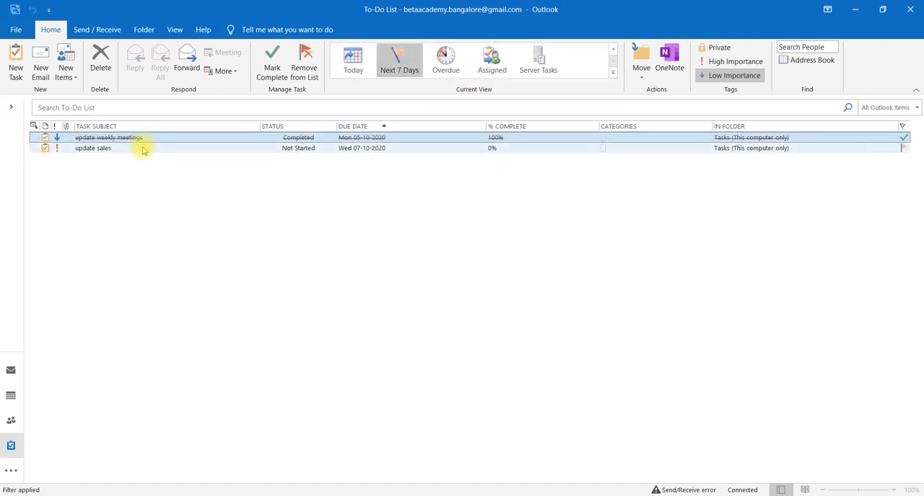
pyautogui.click(612, 73)
pyautogui.click(456, 103)
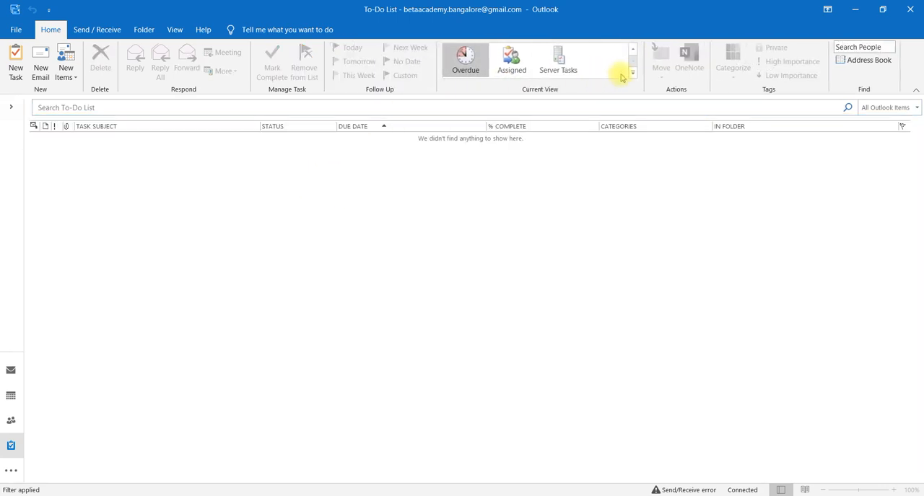
pyautogui.click(632, 75)
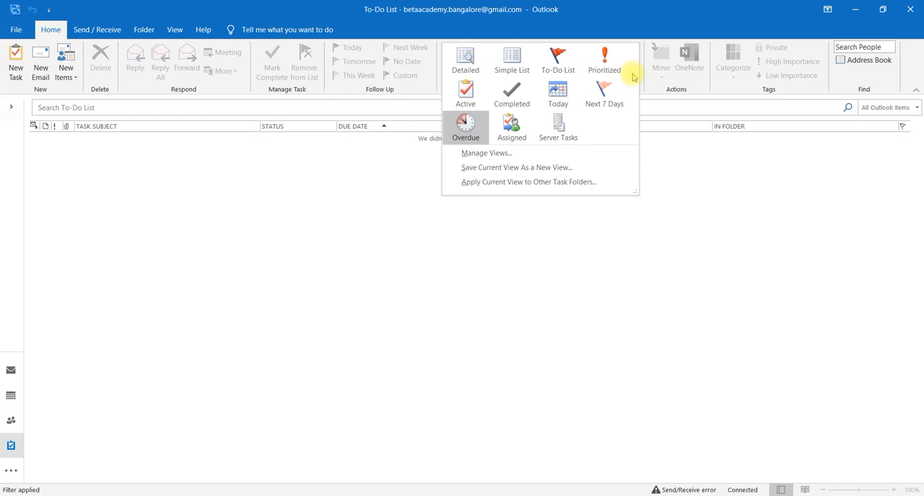
pyautogui.click(525, 140)
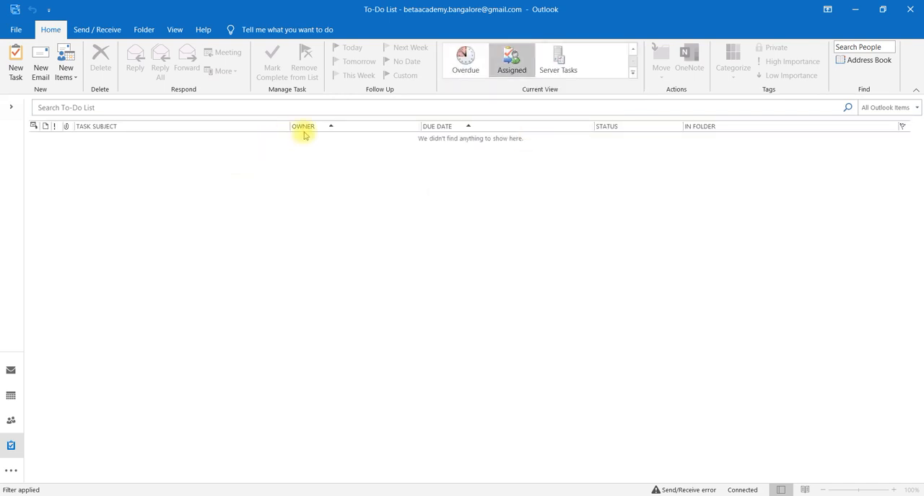
# Return to the To-Do List view and examine the details of the "update weekly meetings" and "update sales" tasks
pyautogui.click(631, 74)
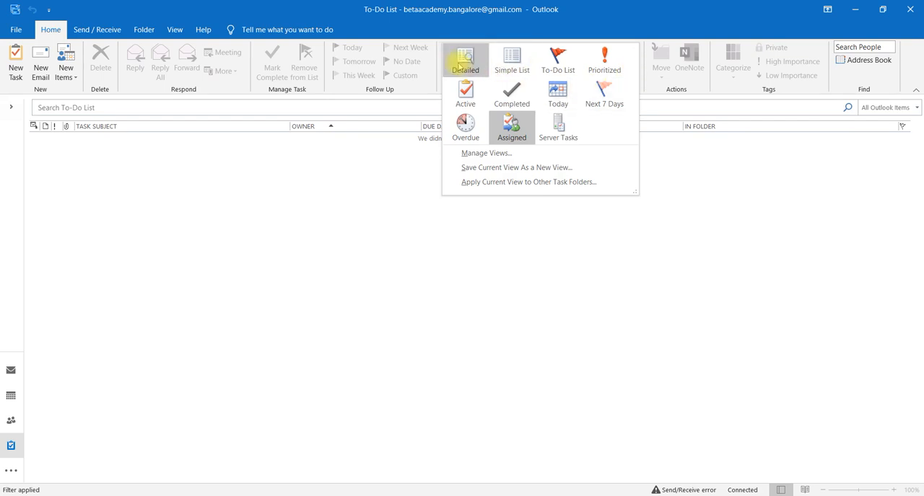
pyautogui.click(563, 63)
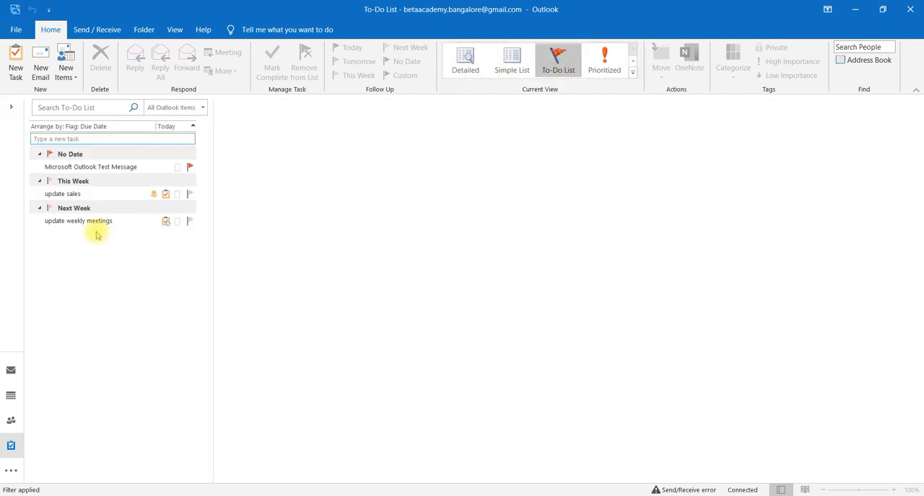
pyautogui.click(94, 220)
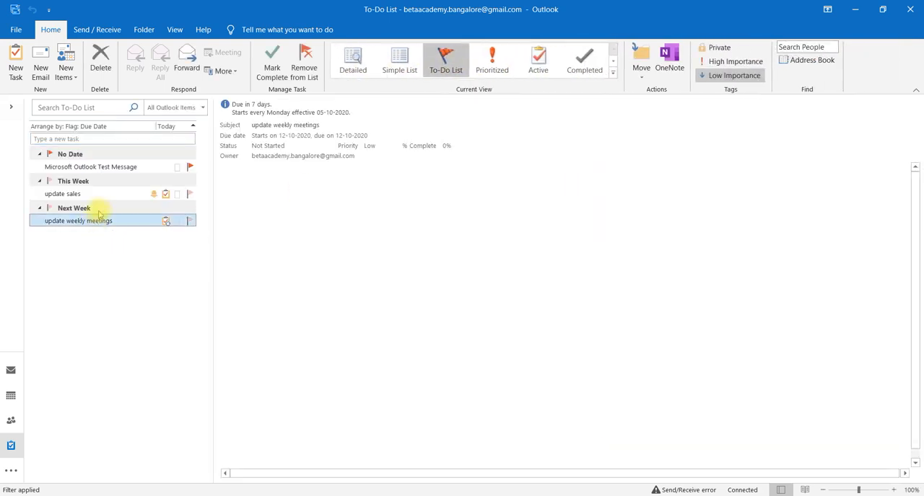
pyautogui.click(65, 194)
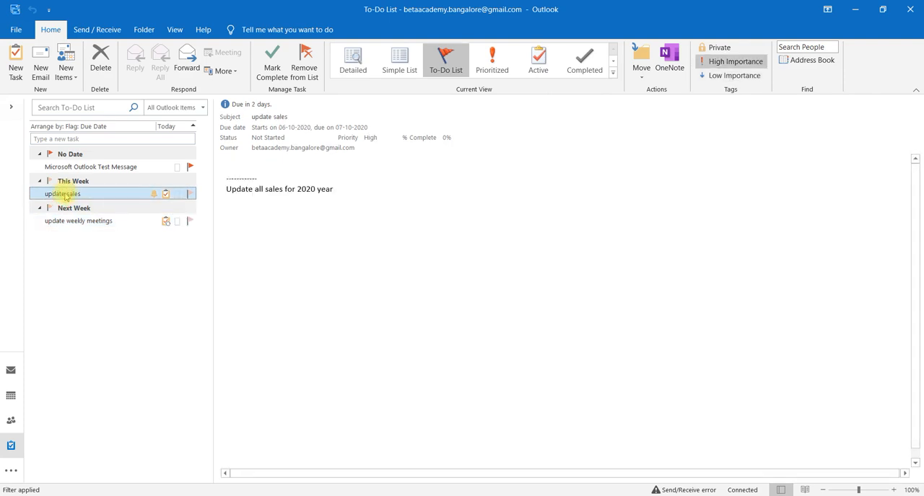
# Set the "update sales" task's status to In Progress and its completion to 50%, and save and close it
pyautogui.doubleClick(63, 194)
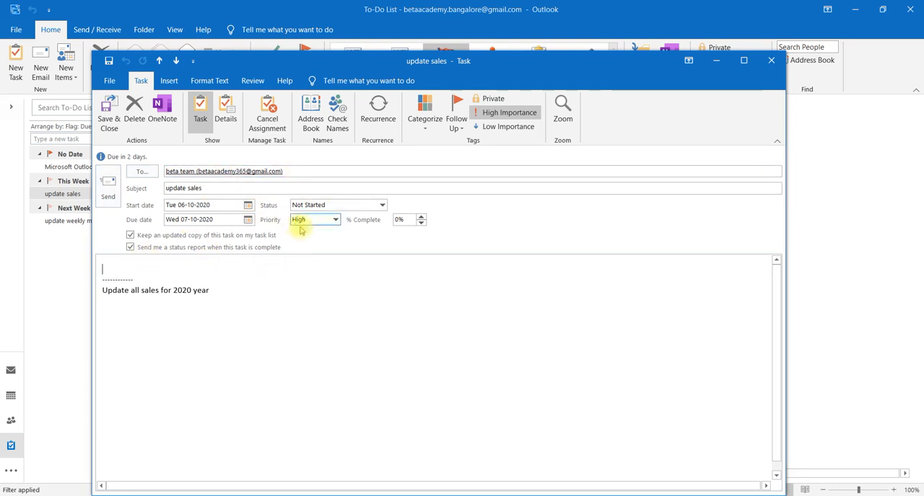
pyautogui.click(347, 207)
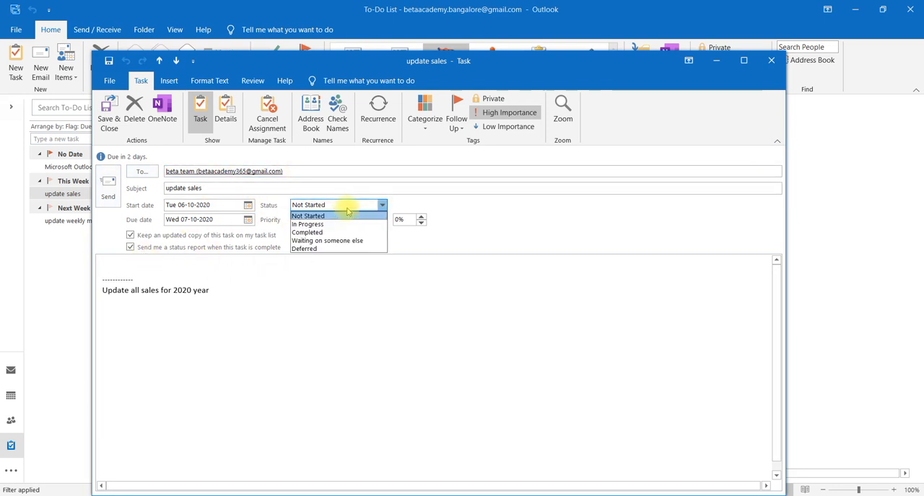
pyautogui.click(308, 224)
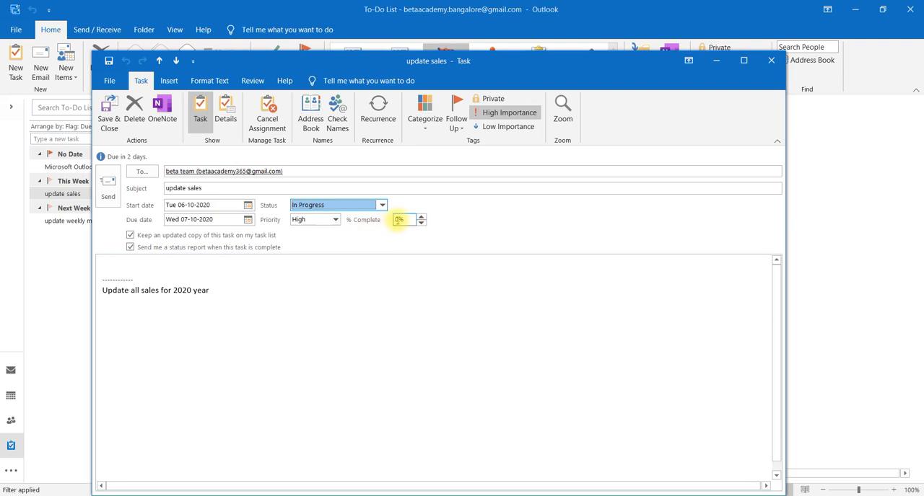
pyautogui.click(398, 220)
pyautogui.press('BackSpace')
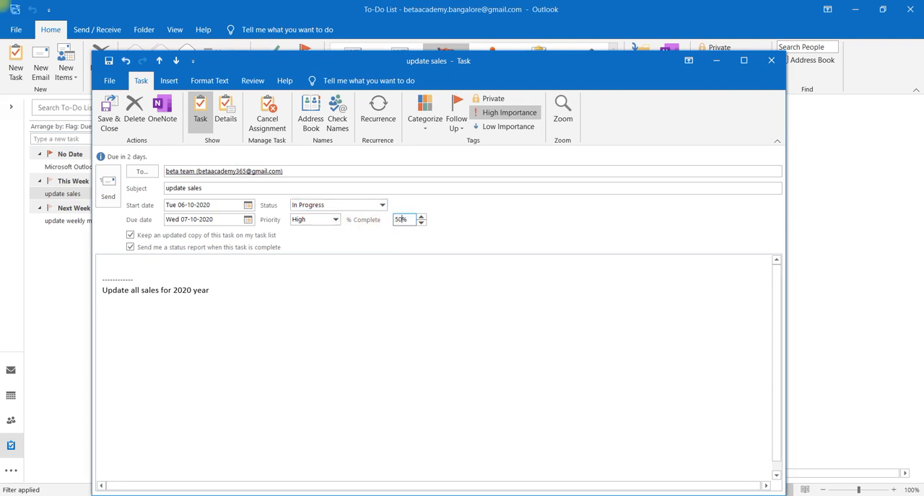
pyautogui.click(112, 125)
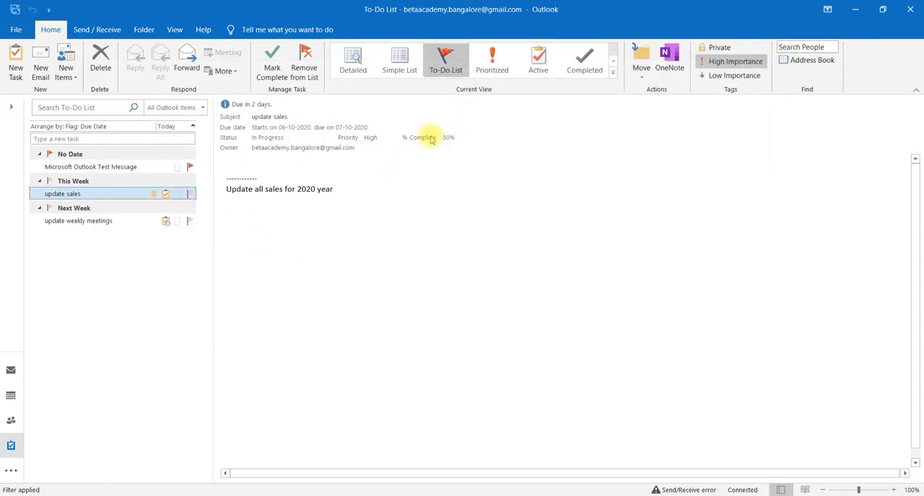
# Examine the upcoming and completed "update weekly meetings" tasks, opening the completed one from the Completed view, and return to the To-Do List view
pyautogui.click(88, 222)
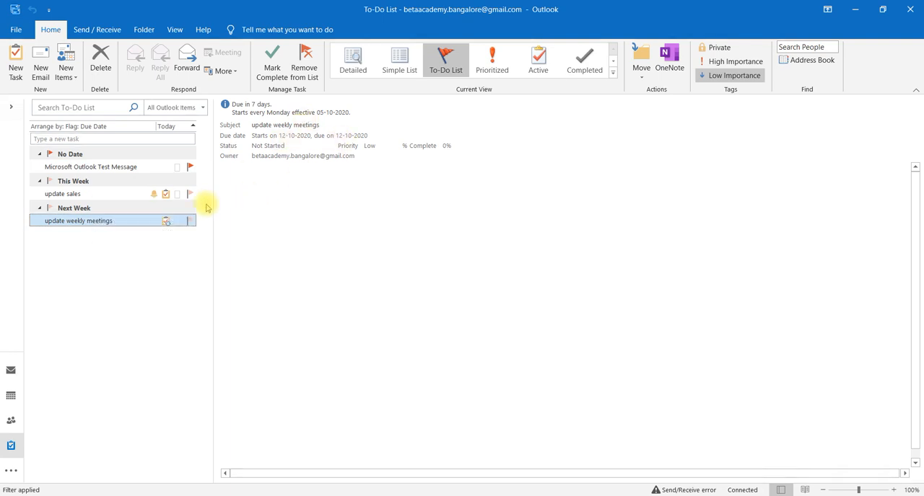
pyautogui.click(588, 72)
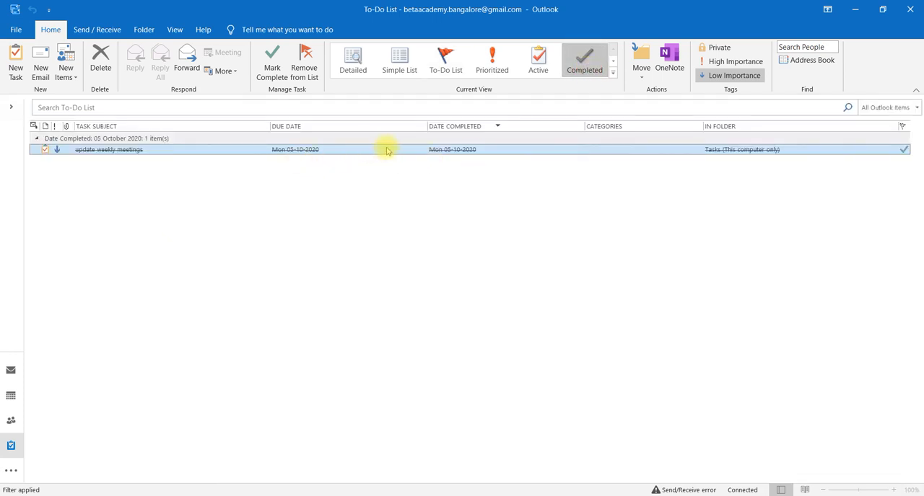
pyautogui.doubleClick(383, 150)
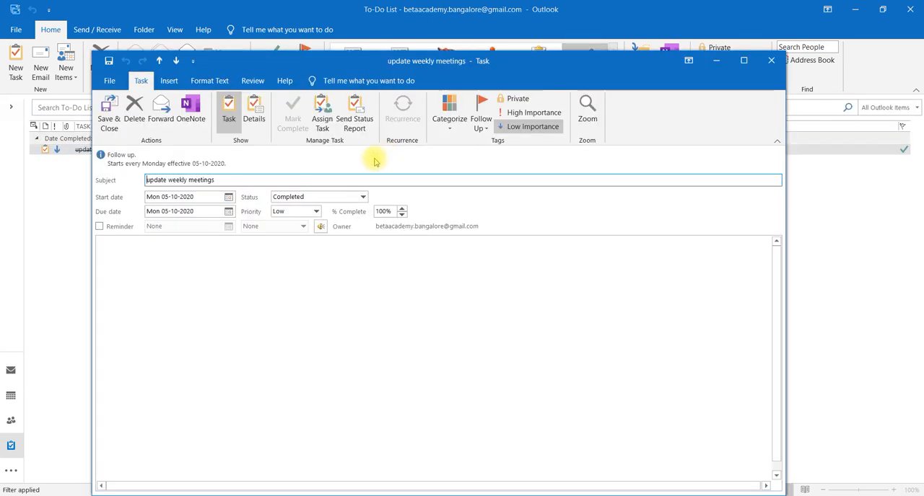
pyautogui.click(770, 61)
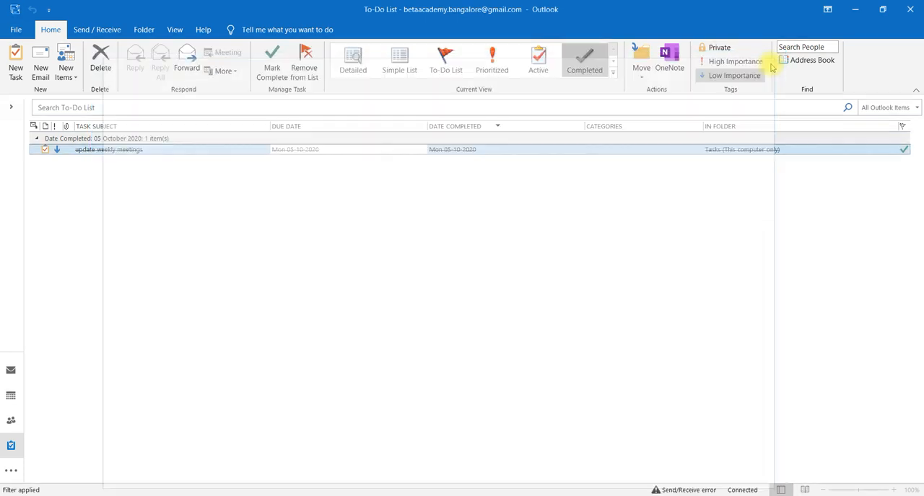
pyautogui.click(443, 61)
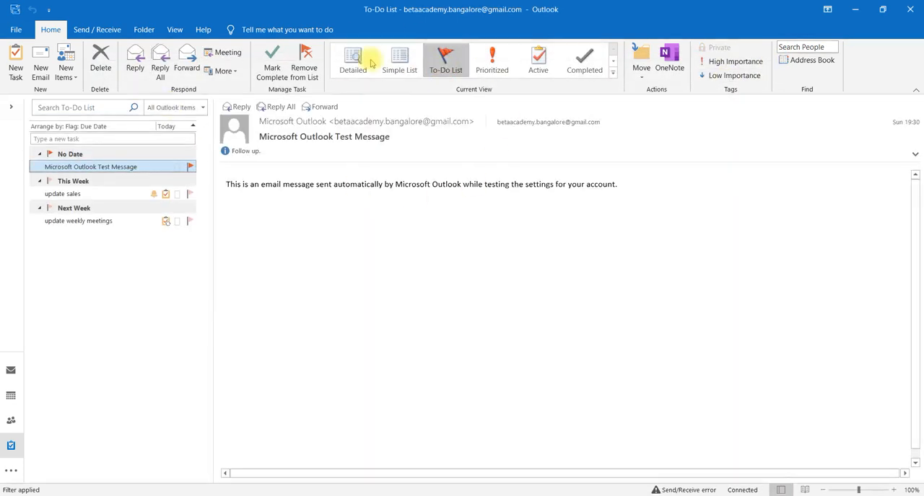
pyautogui.click(440, 56)
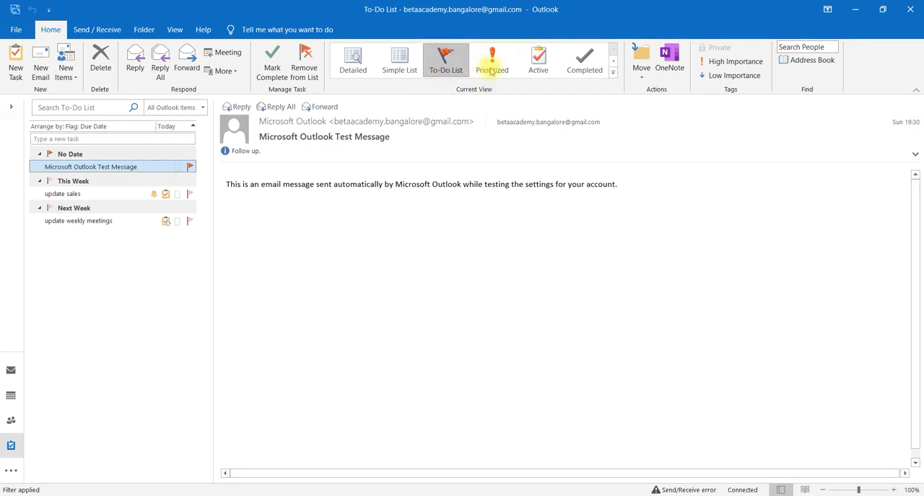